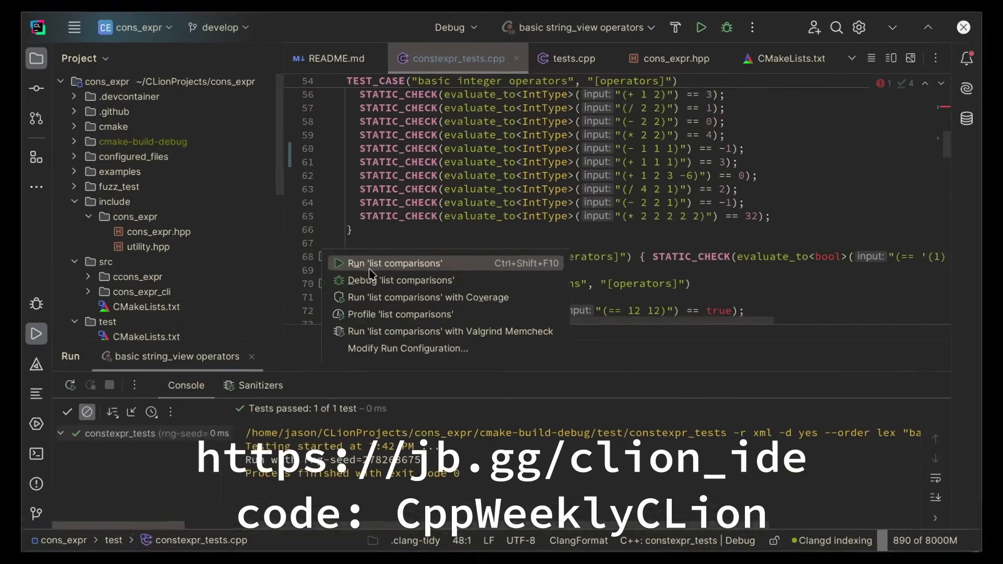
# Run the list comparisons test and start a Safe Delete of the view function
pyautogui.click(368, 322)
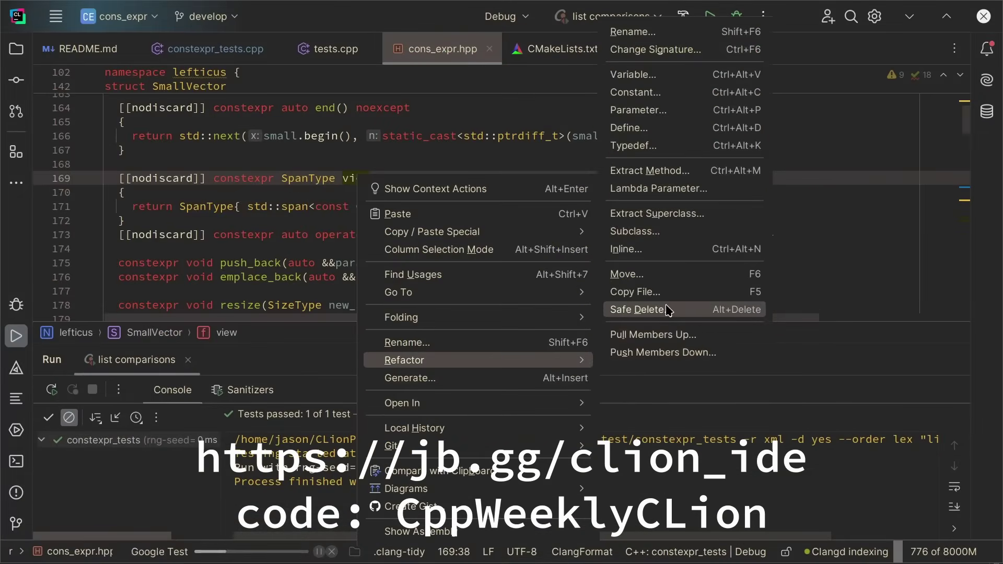
pyautogui.click(667, 309)
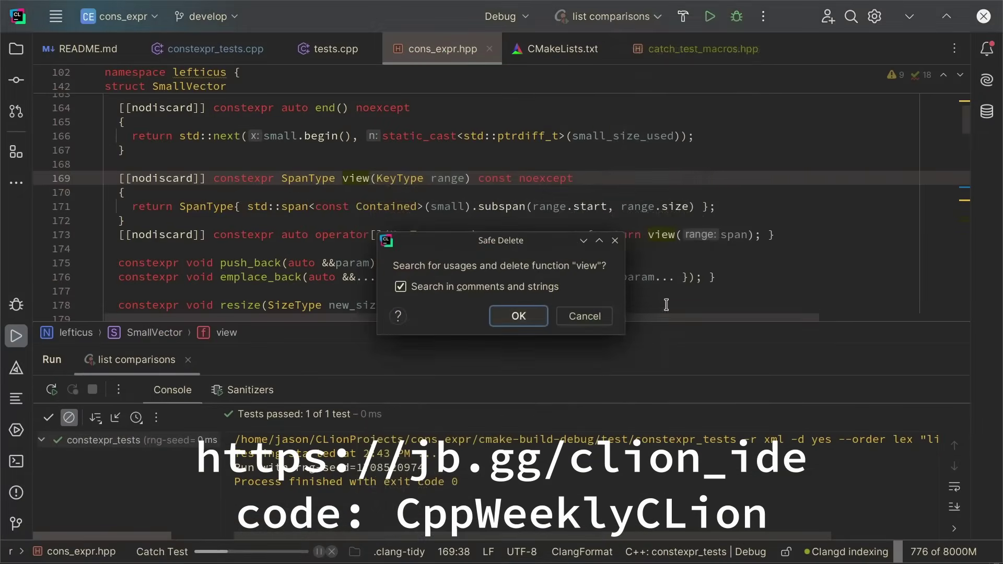
pyautogui.click(521, 316)
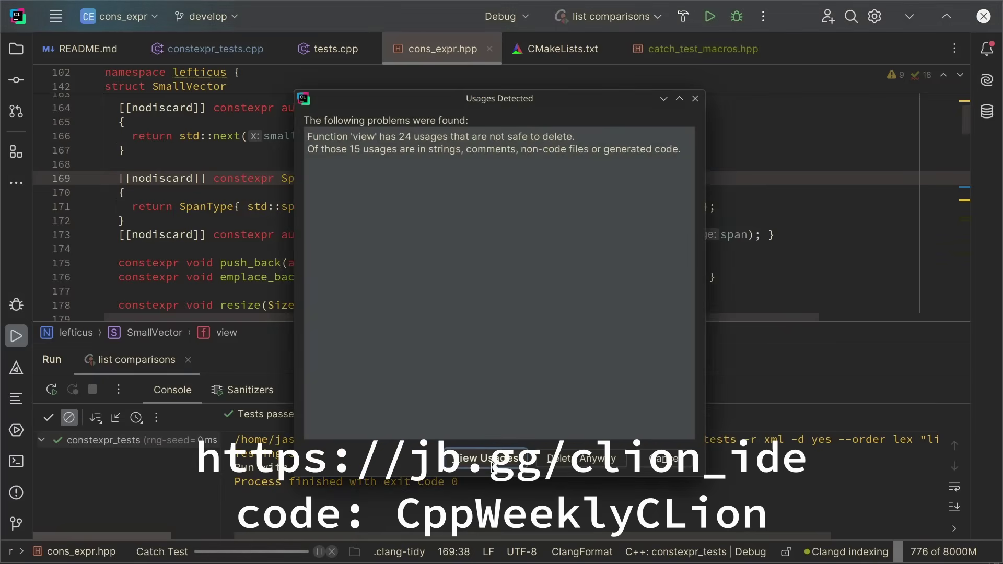
# Review view's 24 conflicting usages, then close the (+ 1 1 1) check on line 61
pyautogui.click(492, 463)
pyautogui.click(287, 465)
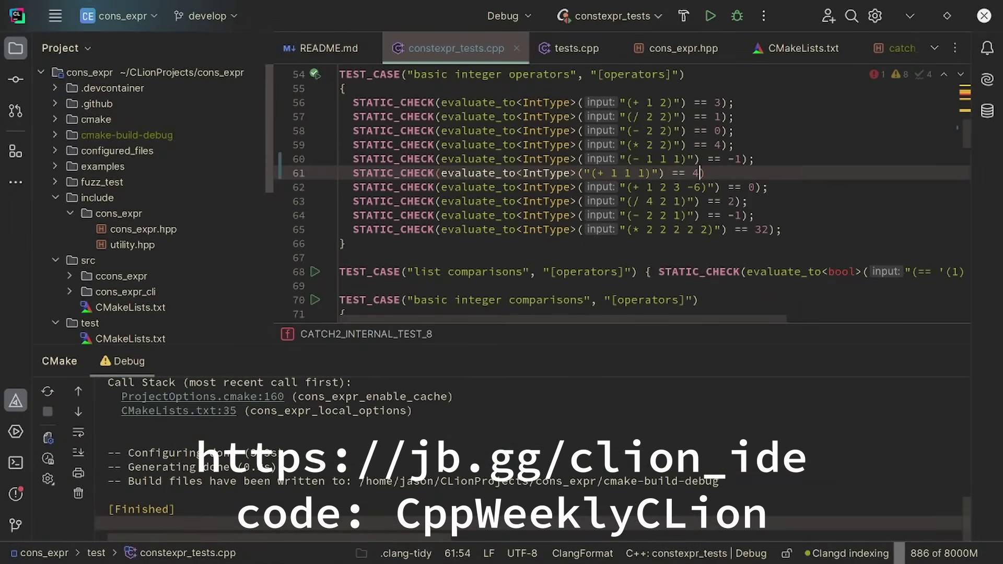
pyautogui.write(');')
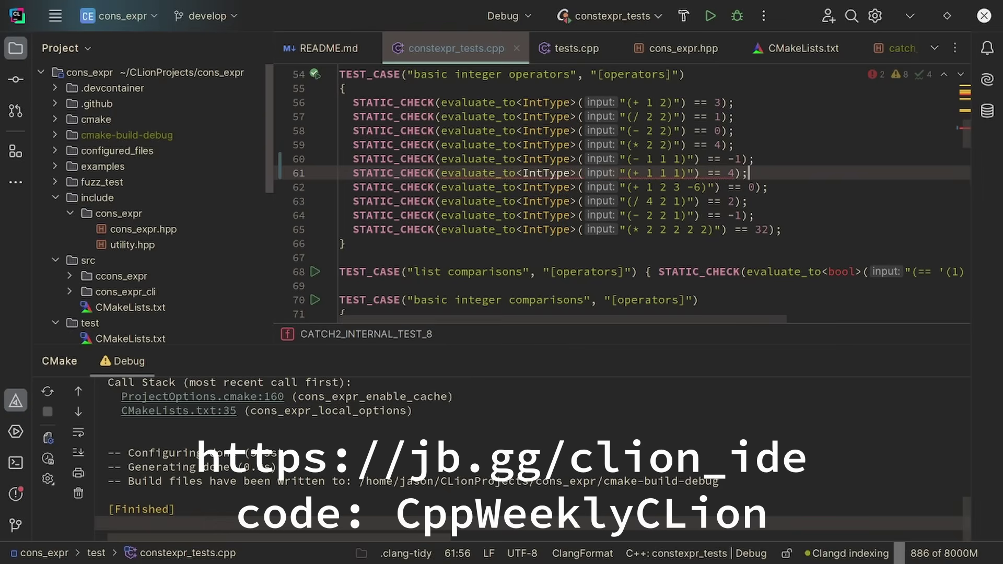
pyautogui.press('Left')
pyautogui.press('Left')
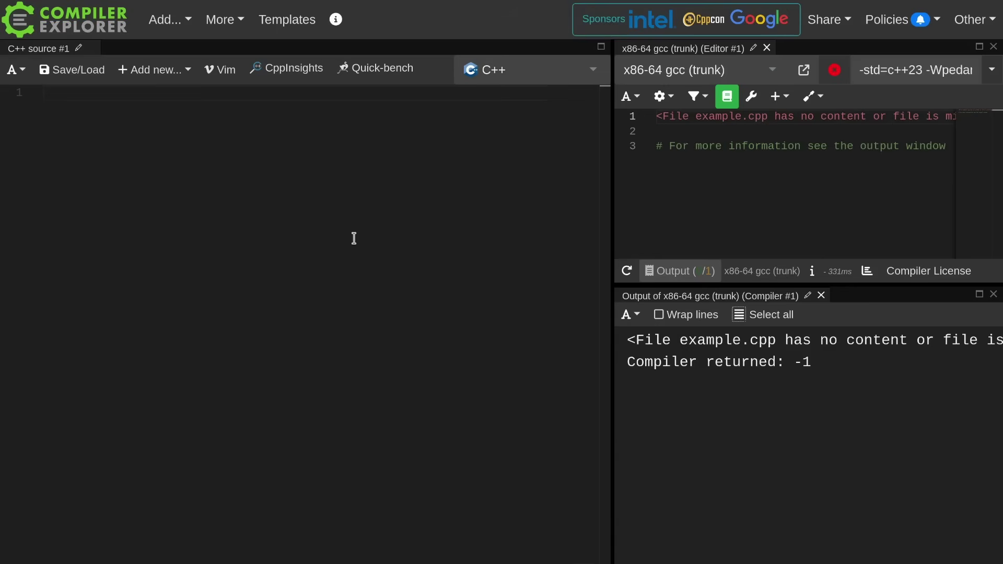
pyautogui.write('con')
# Write const int &get_int() { constexpr int i = 42; return i; } in the editor
pyautogui.press('BackSpace')
pyautogui.press('BackSpace')
pyautogui.press('BackSpace')
pyautogui.write('int &')
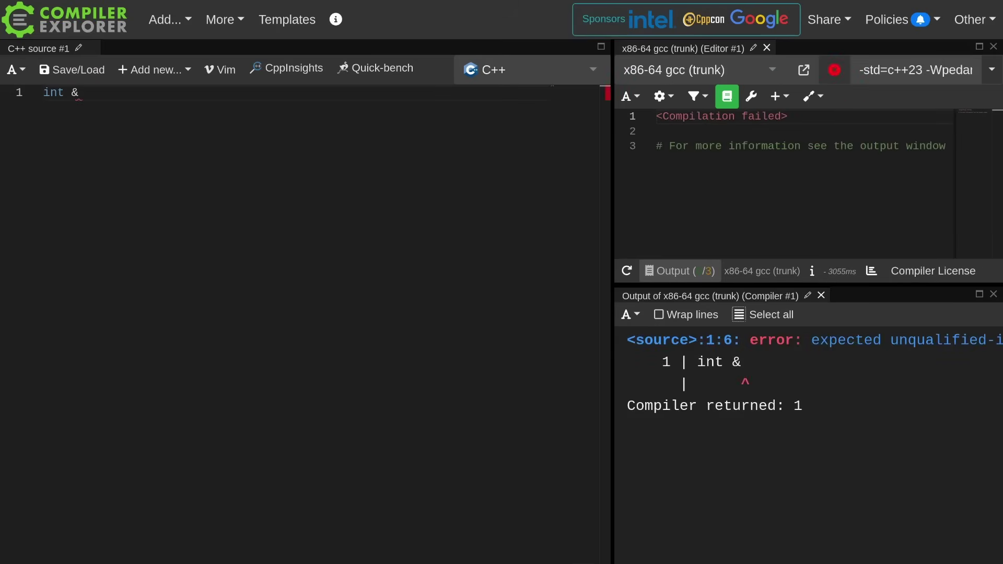
pyautogui.write('g')
pyautogui.write('et_int()')
pyautogui.press('Return')
pyautogui.write('{')
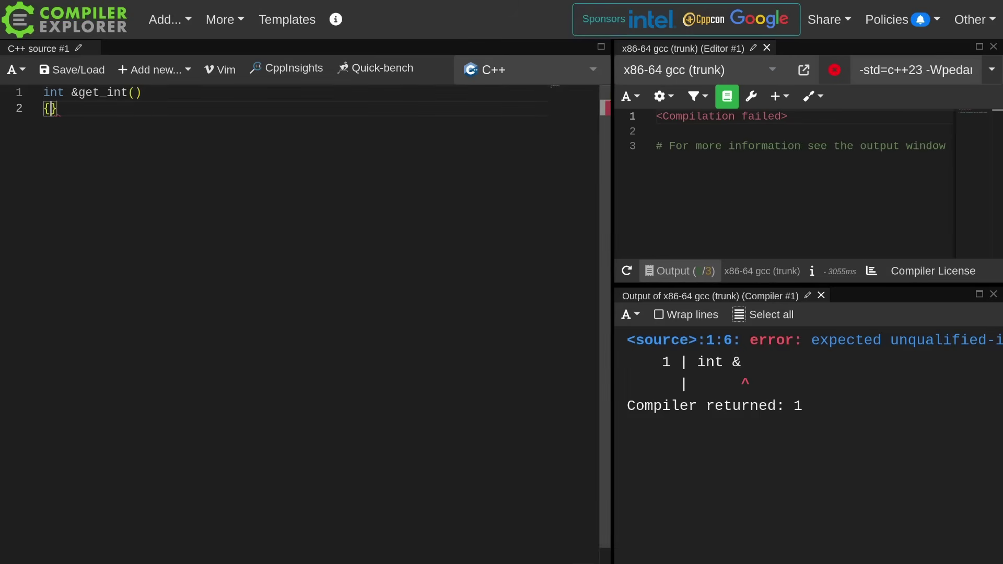
pyautogui.press('Return')
pyautogui.hotkey('ctrl', 'Home')
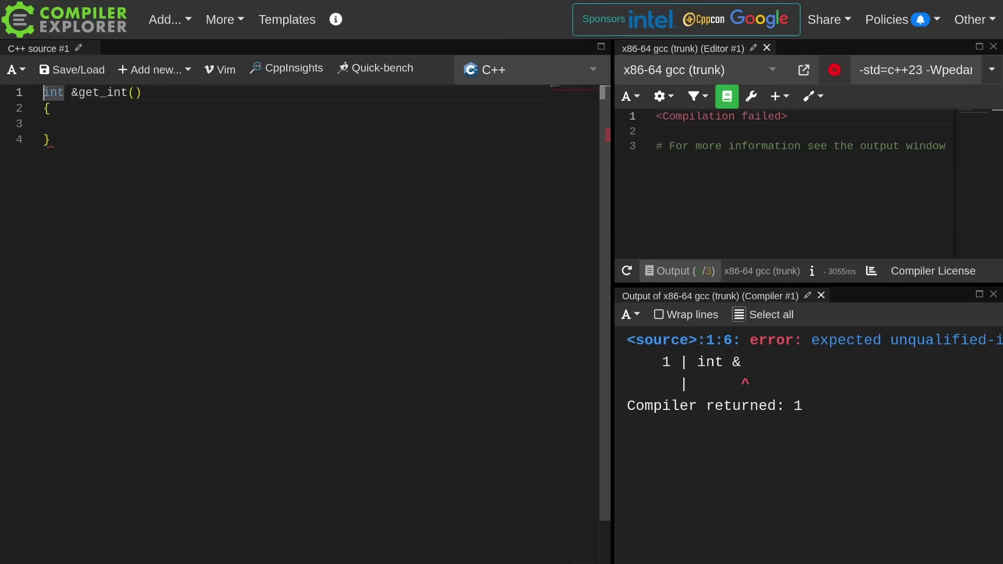
pyautogui.write('const')
pyautogui.press('Down')
pyautogui.press('Down')
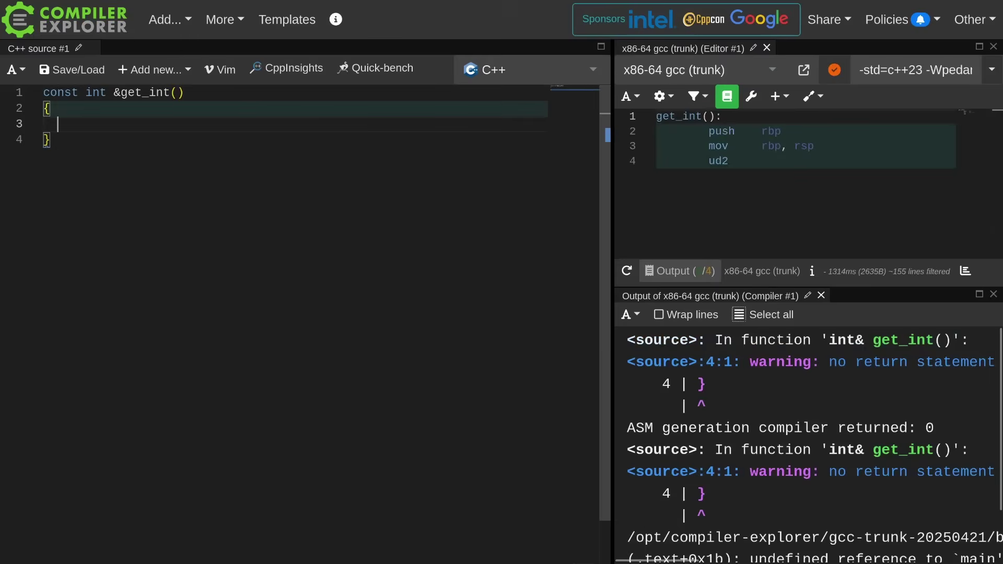
pyautogui.write('constexpr ')
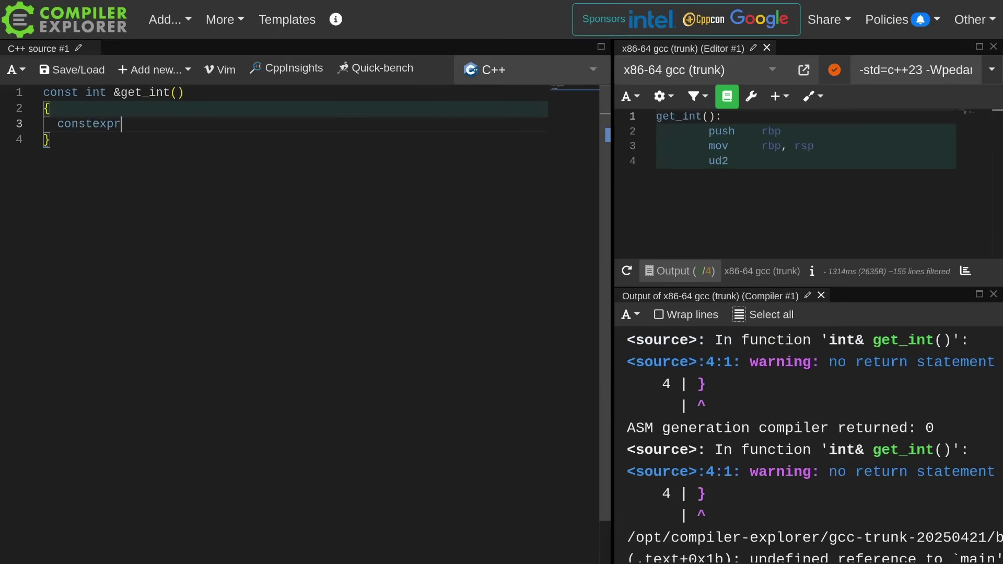
pyautogui.write('int')
pyautogui.write(' i =42;')
pyautogui.press('Return')
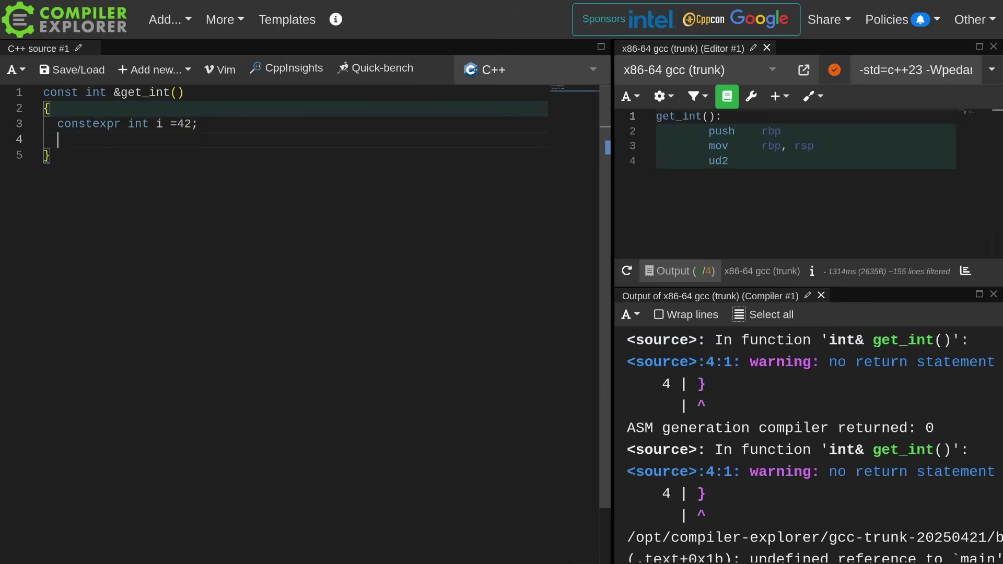
pyautogui.write('return i')
pyautogui.write(';')
pyautogui.press('Up')
pyautogui.press('Right')
pyautogui.press('Right')
pyautogui.press('Right')
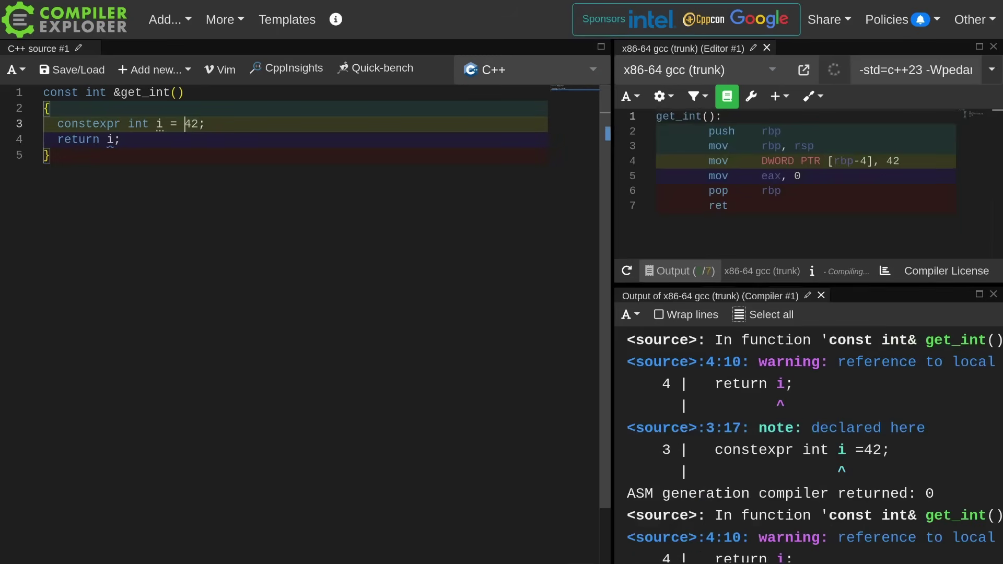
# Append -O3 to the compiler options
pyautogui.press('BackSpace')
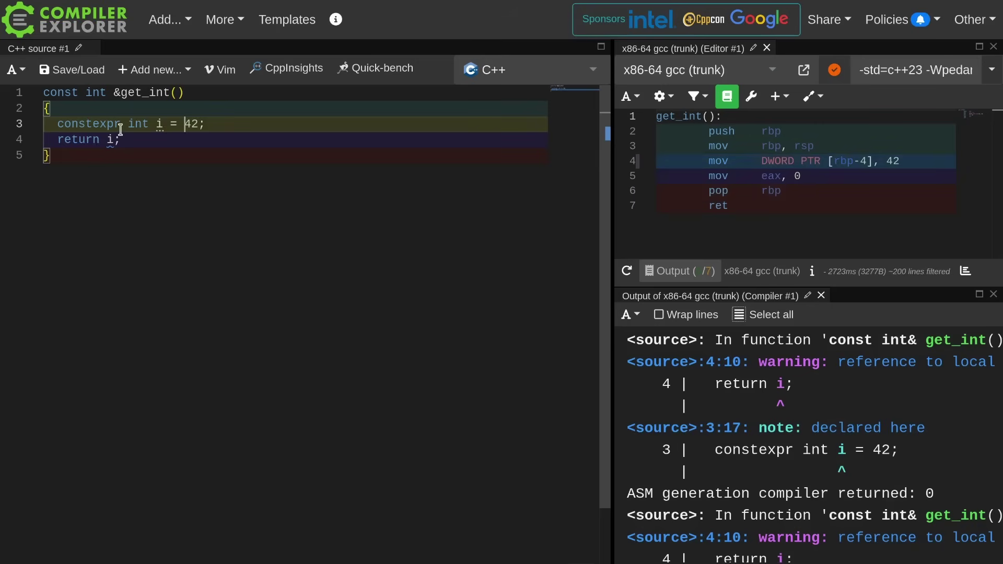
pyautogui.click(939, 70)
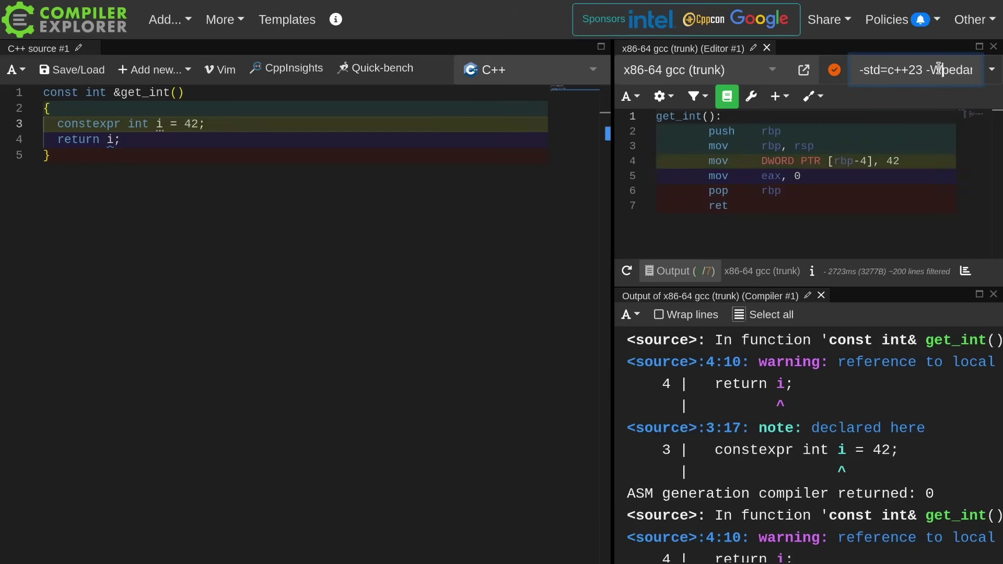
pyautogui.press('End')
pyautogui.write('-O3')
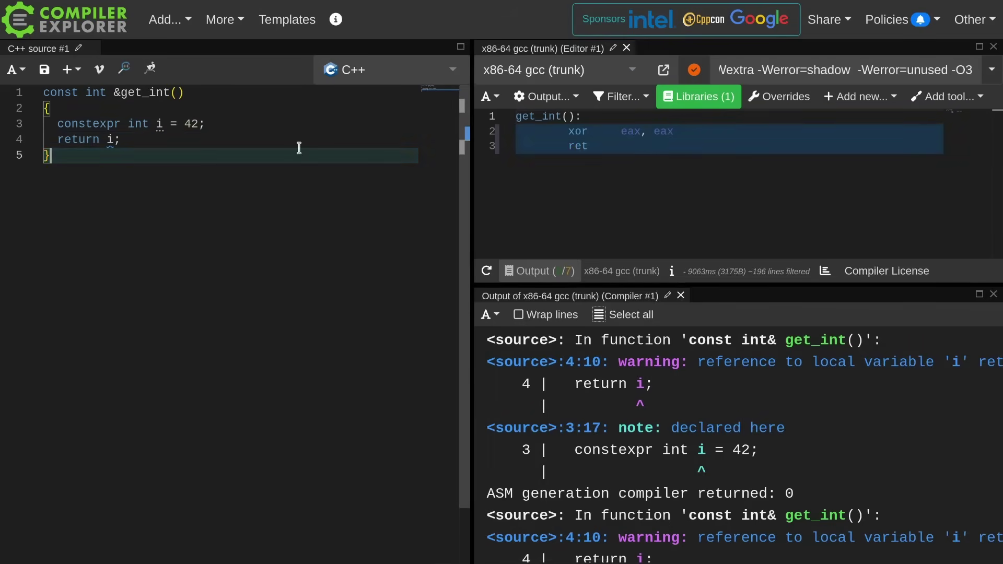
# Add an empty int main() {} below get_int
pyautogui.press('Return')
pyautogui.press('Return')
pyautogui.write('int main()')
pyautogui.press('Return')
pyautogui.write('{')
pyautogui.press('Return')
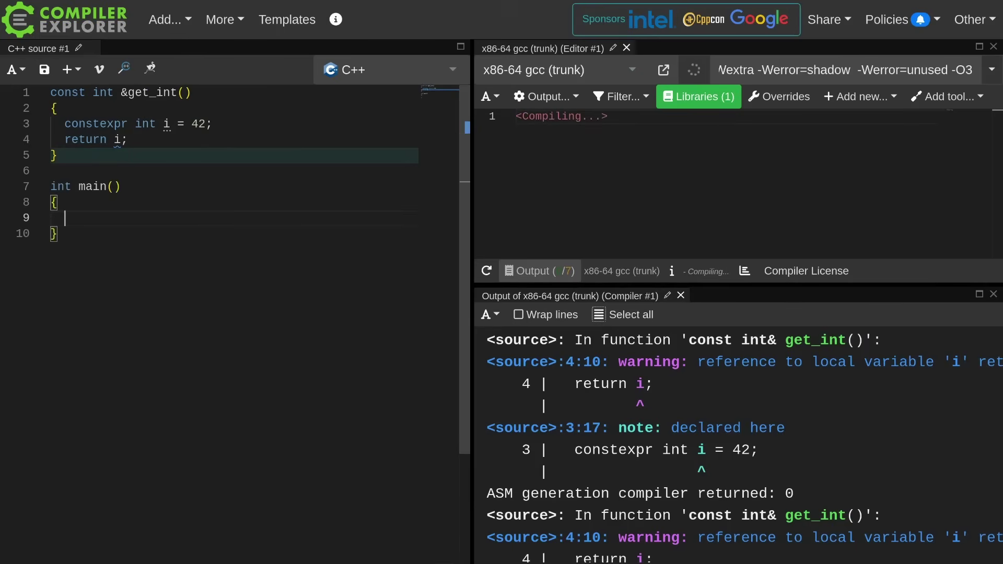
# Make i constexpr static on line 3, then select get_int's const int return type
pyautogui.click(126, 124)
pyautogui.write('static')
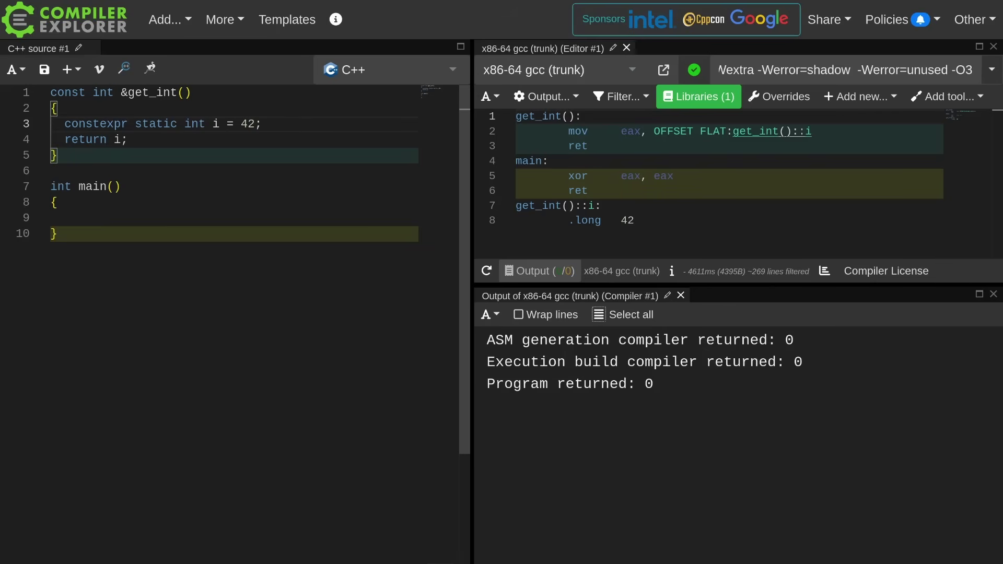
pyautogui.moveTo(50, 91); pyautogui.dragTo(115, 92)
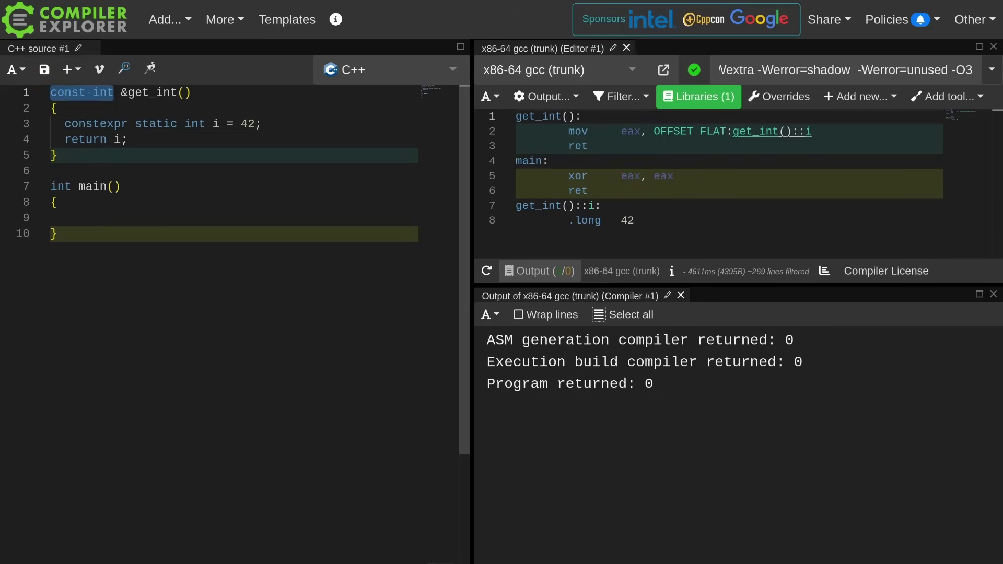
# Remove the const int & return type and the constexpr static qualifiers from i
pyautogui.press('BackSpace')
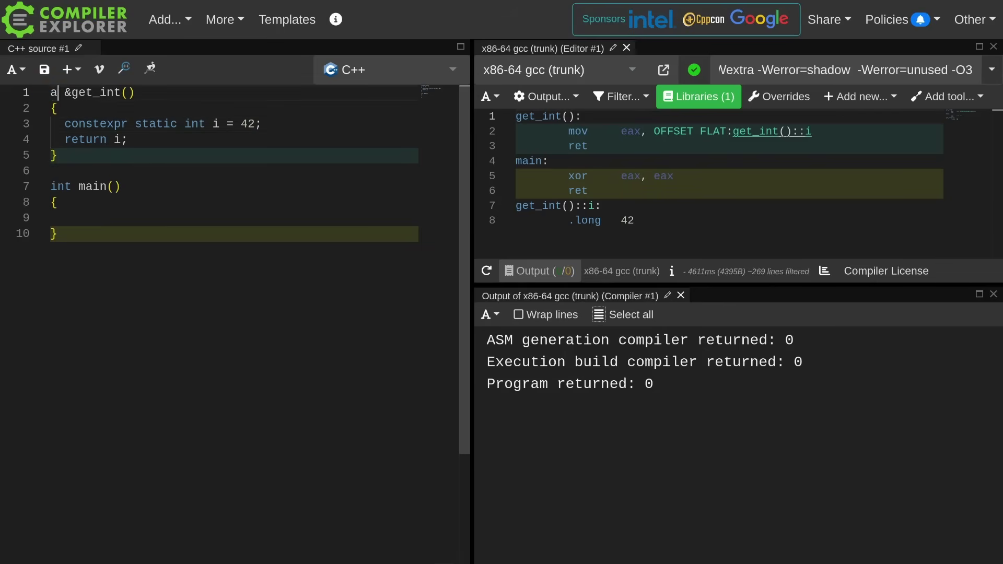
pyautogui.write('auto')
pyautogui.press('Delete')
pyautogui.click(85, 123)
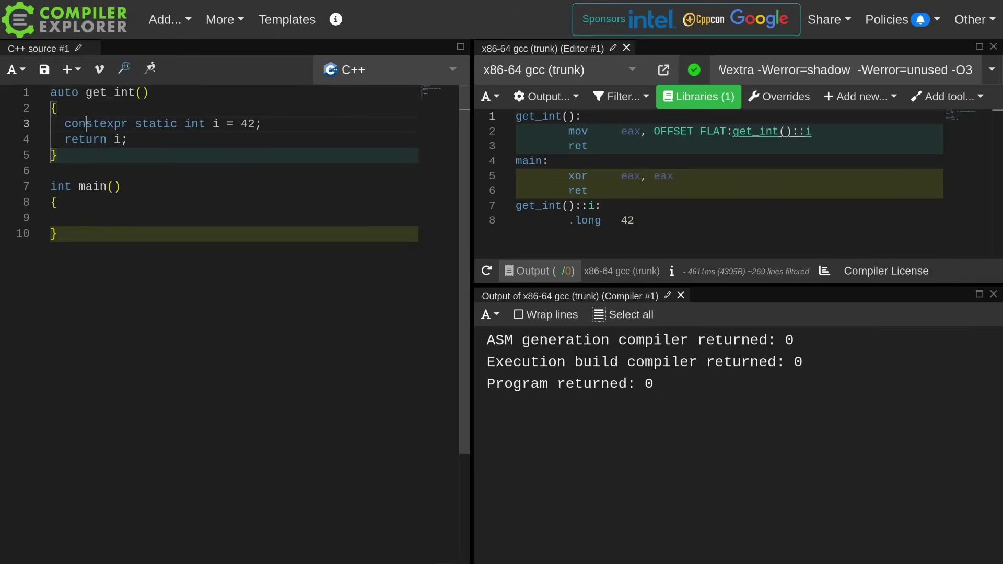
pyautogui.click(135, 123)
pyautogui.press('Left')
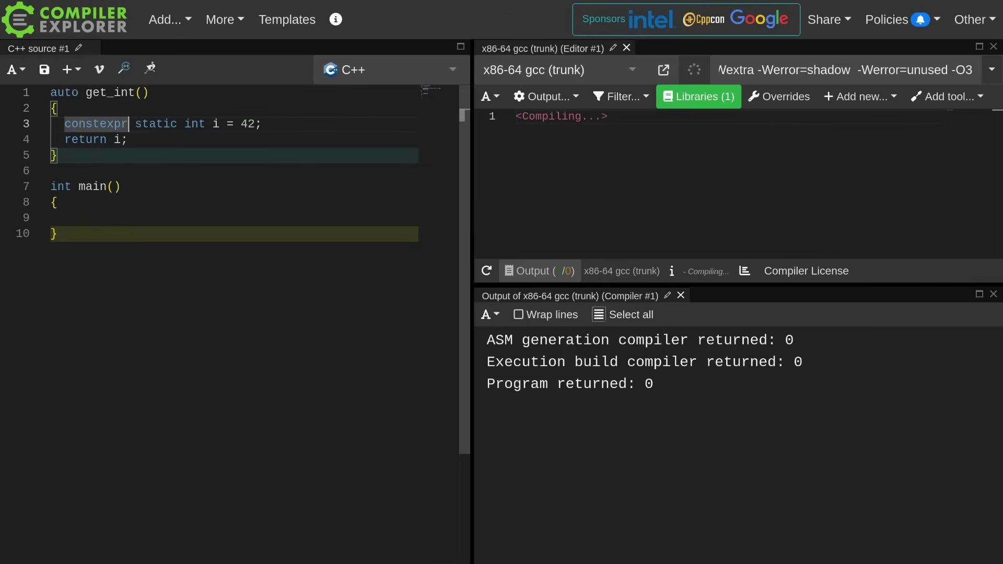
pyautogui.hotkey('shift', 'Right')
pyautogui.hotkey('shift', 'Right')
pyautogui.hotkey('shift', 'Right')
pyautogui.hotkey('shift', 'Right')
pyautogui.hotkey('shift', 'Right')
pyautogui.hotkey('shift', 'Right')
pyautogui.hotkey('shift', 'Left')
pyautogui.press('Delete')
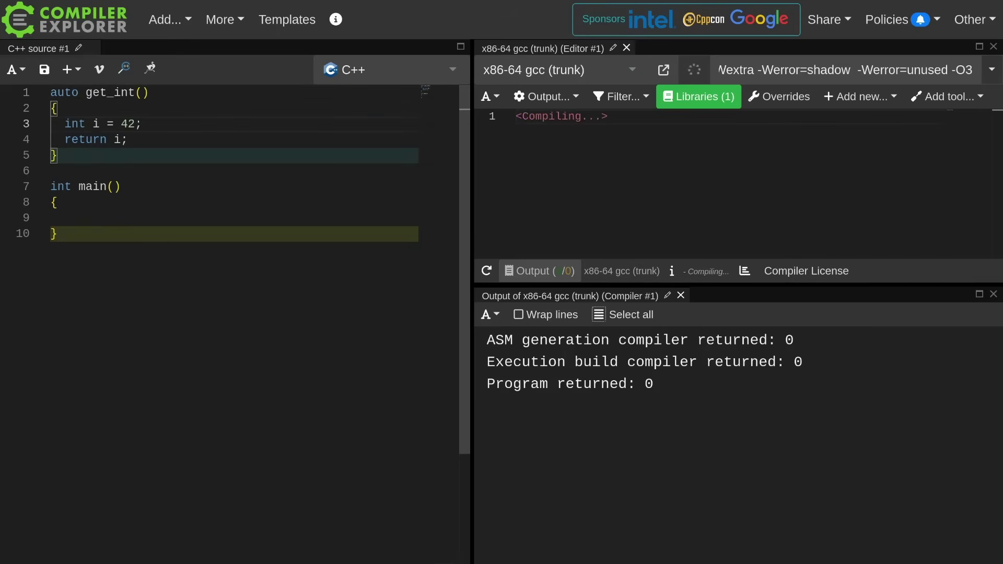
# Replace return i with returning a [&]() { return i; } lambda
pyautogui.press('Return')
pyautogui.write('return ')
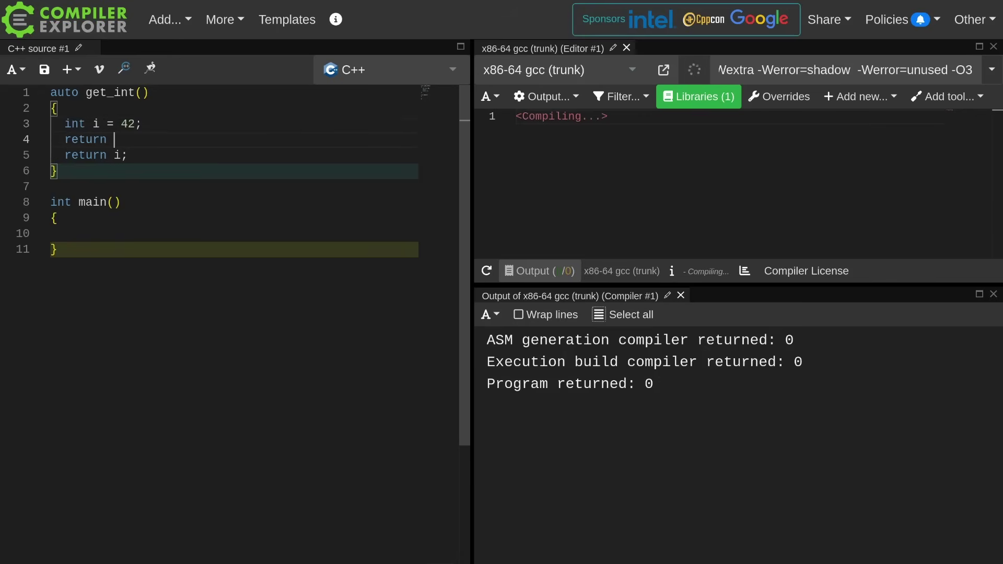
pyautogui.write('[')
pyautogui.press('Delete')
pyautogui.write('&')
pyautogui.press('BackSpace')
pyautogui.write(']()')
pyautogui.write(' { return i;')
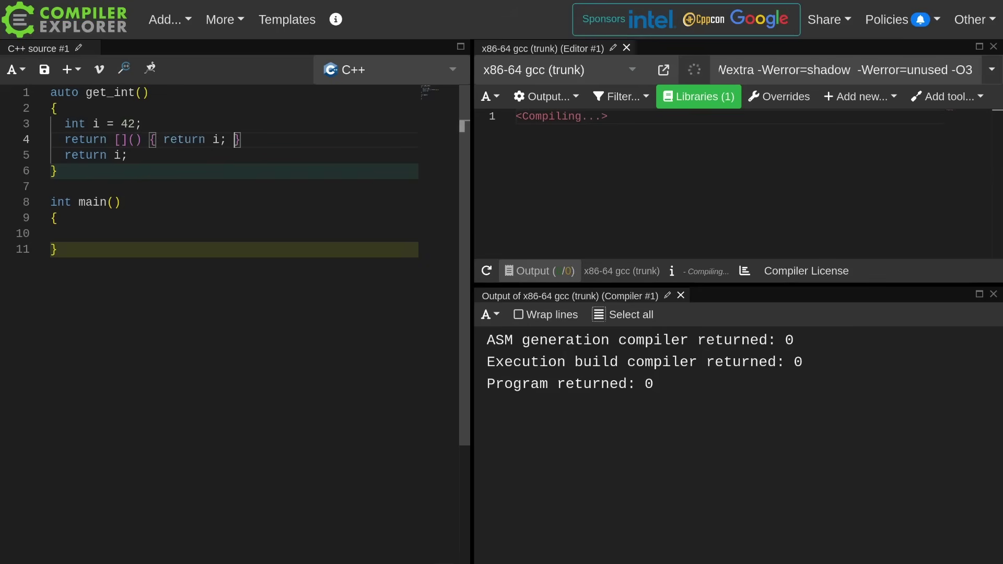
pyautogui.press('End')
pyautogui.write(';')
pyautogui.press('Down')
pyautogui.hotkey('shift', 'End')
pyautogui.press('BackSpace')
pyautogui.press('BackSpace')
# Rename the function to get_int_maker; main does auto l = get_int_maker(); return l();
pyautogui.press('Down')
pyautogui.press('Down')
pyautogui.press('Down')
pyautogui.write('auto ')
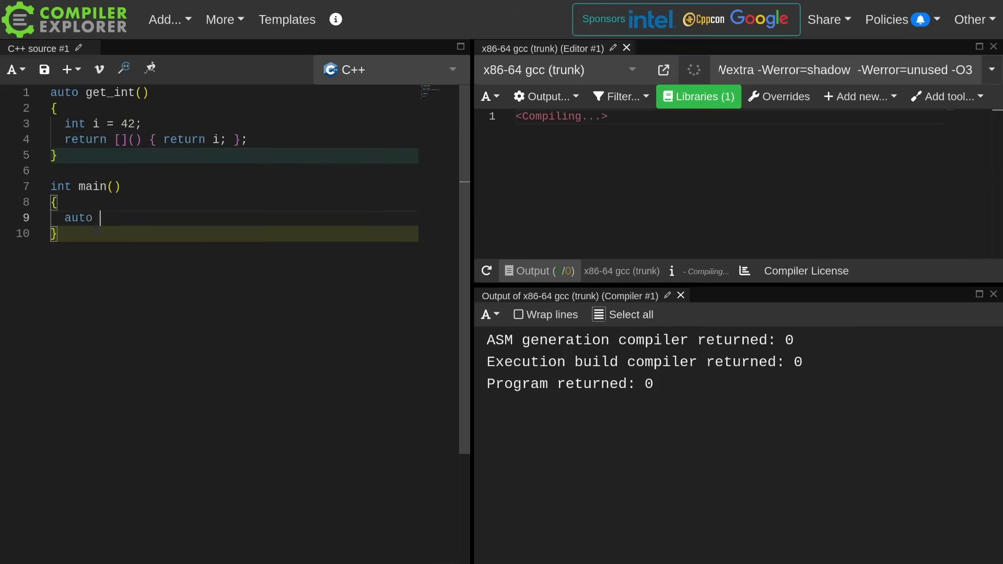
pyautogui.write('l = get_int();')
pyautogui.press('Return')
pyautogui.write('return l();')
pyautogui.press('Up')
pyautogui.press('Up')
pyautogui.press('Up')
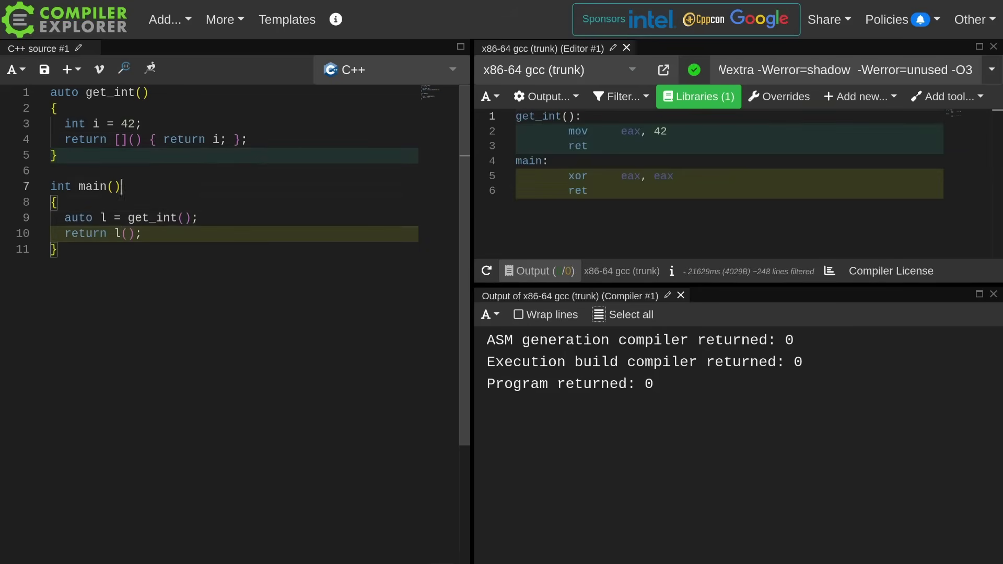
pyautogui.press('Up')
pyautogui.press('Up')
pyautogui.press('Up')
pyautogui.press('Home')
pyautogui.press('Right')
pyautogui.press('Right')
pyautogui.press('Right')
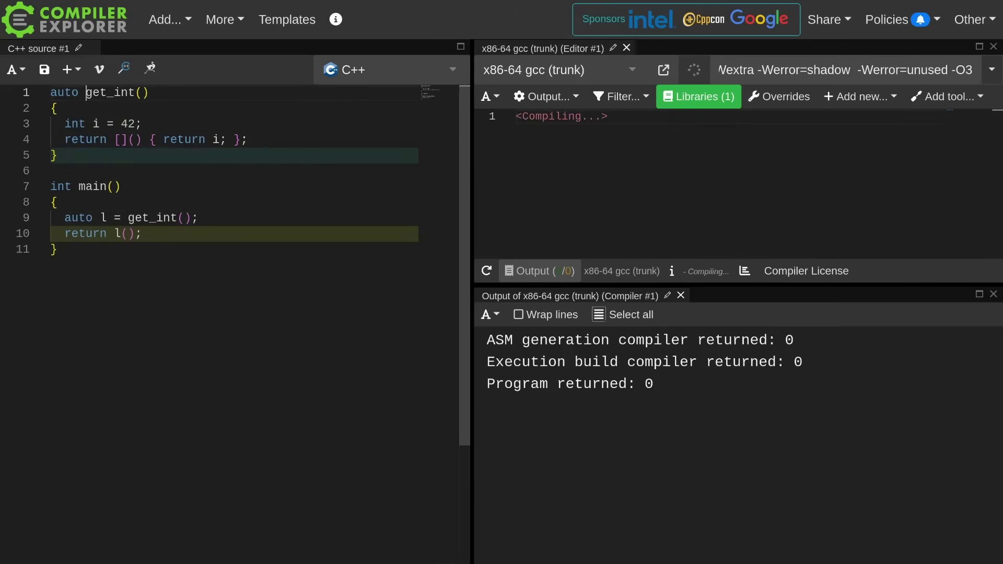
pyautogui.press('Right')
pyautogui.press('Right')
pyautogui.press('Right')
pyautogui.press('Right')
pyautogui.press('Right')
pyautogui.press('Right')
pyautogui.write('_maker')
pyautogui.press('Down')
pyautogui.press('Down')
pyautogui.press('Down')
pyautogui.press('Down')
pyautogui.press('Down')
pyautogui.press('Down')
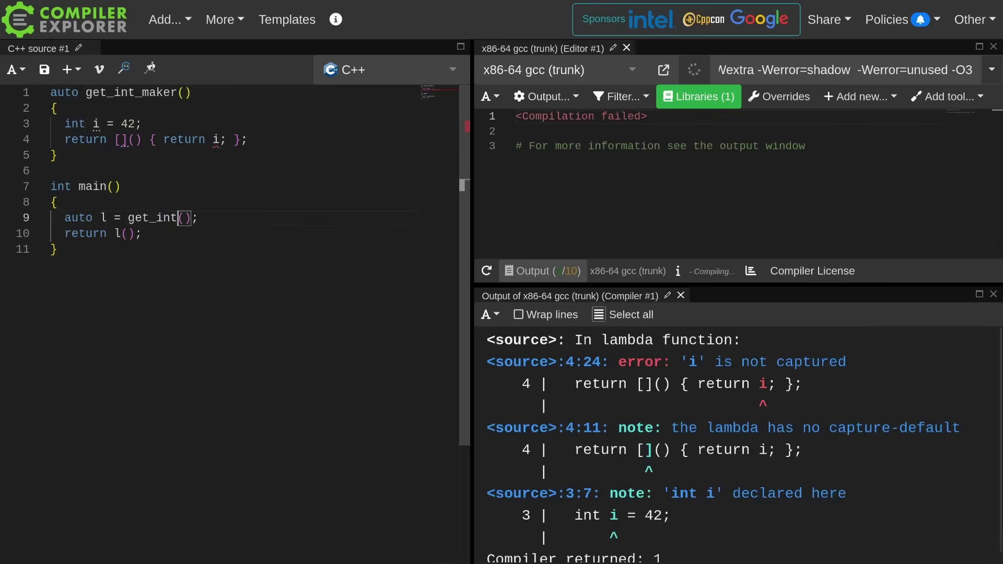
pyautogui.write('_maker')
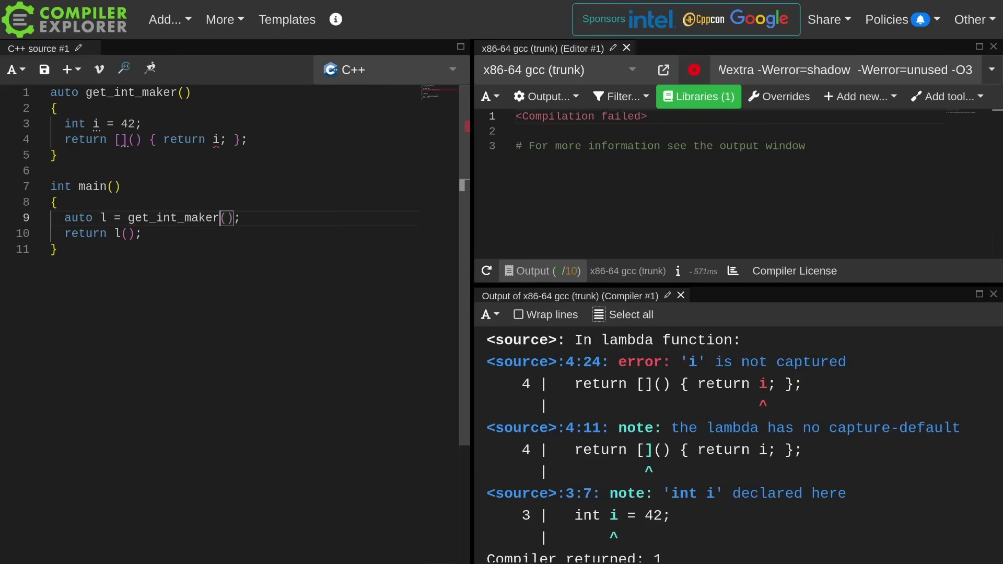
pyautogui.click(120, 142)
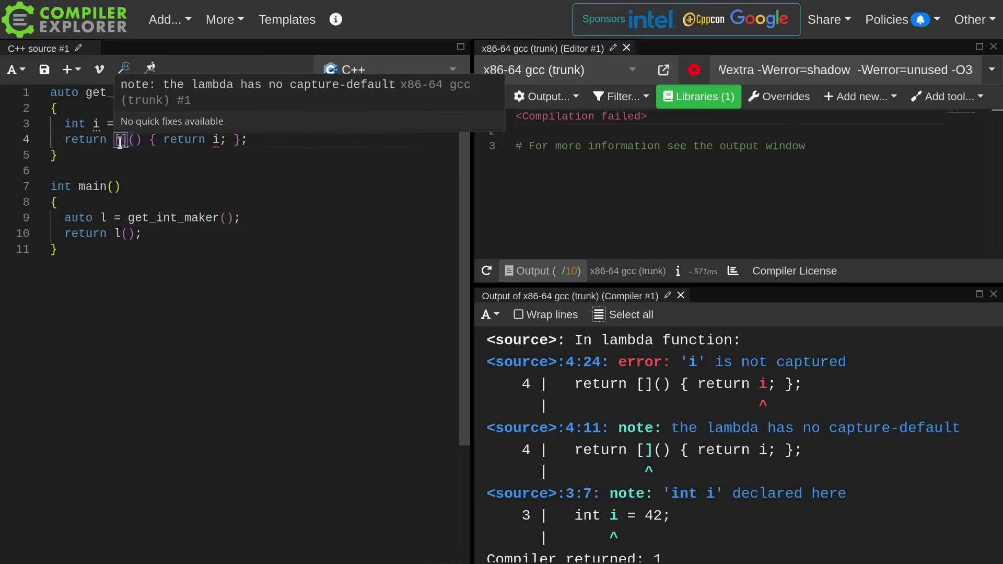
pyautogui.write('&')
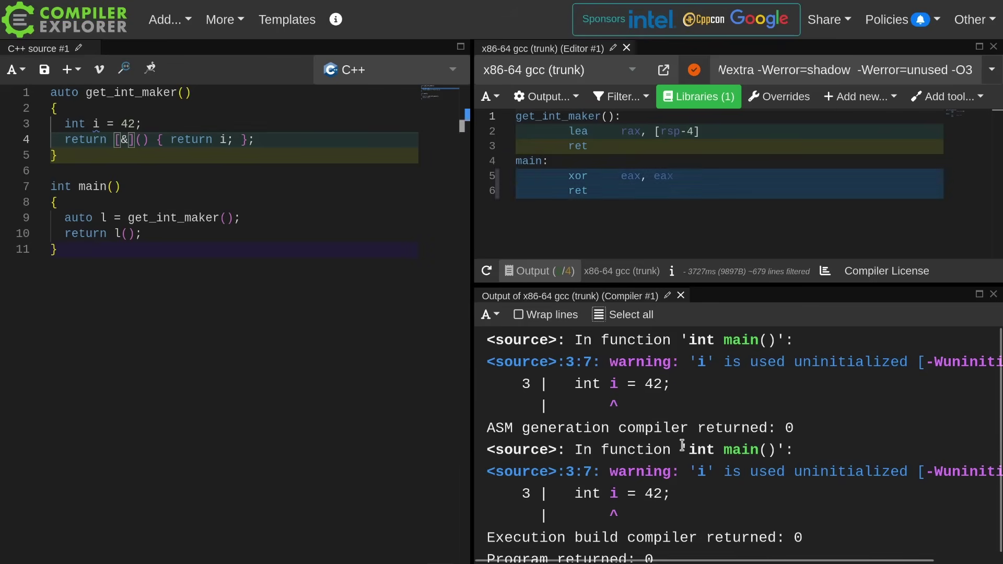
pyautogui.scroll(-1, 683, 444)
pyautogui.hscroll(2, 682, 444)
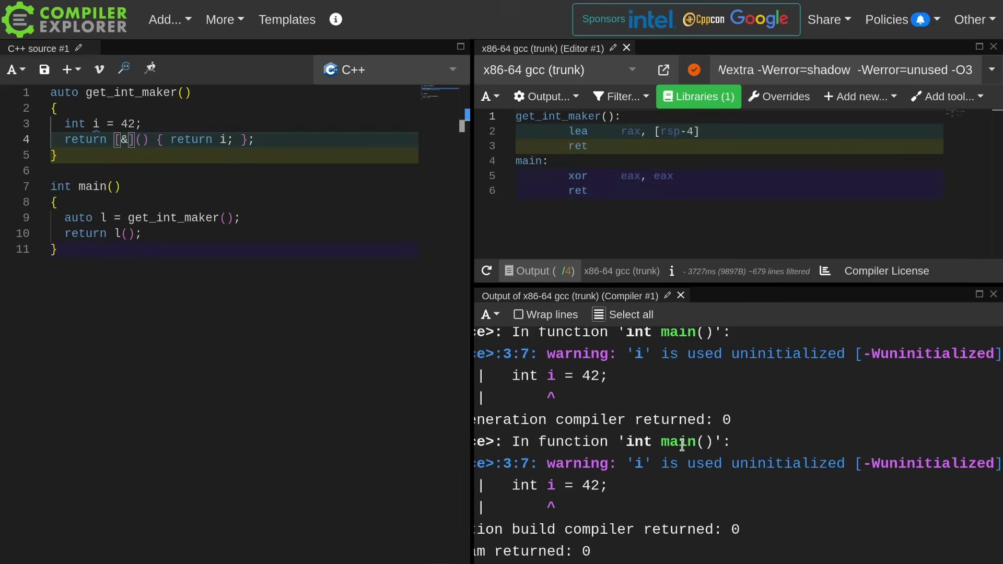
# Switch the compiler to x86-64 clang (trunk) to see its stack-address warning
pyautogui.click(632, 70)
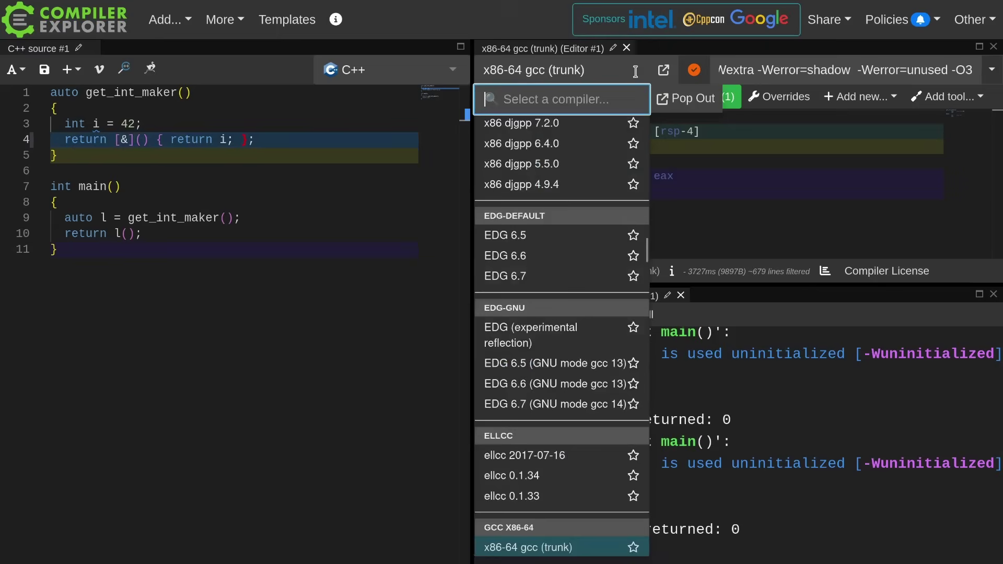
pyautogui.write('clang')
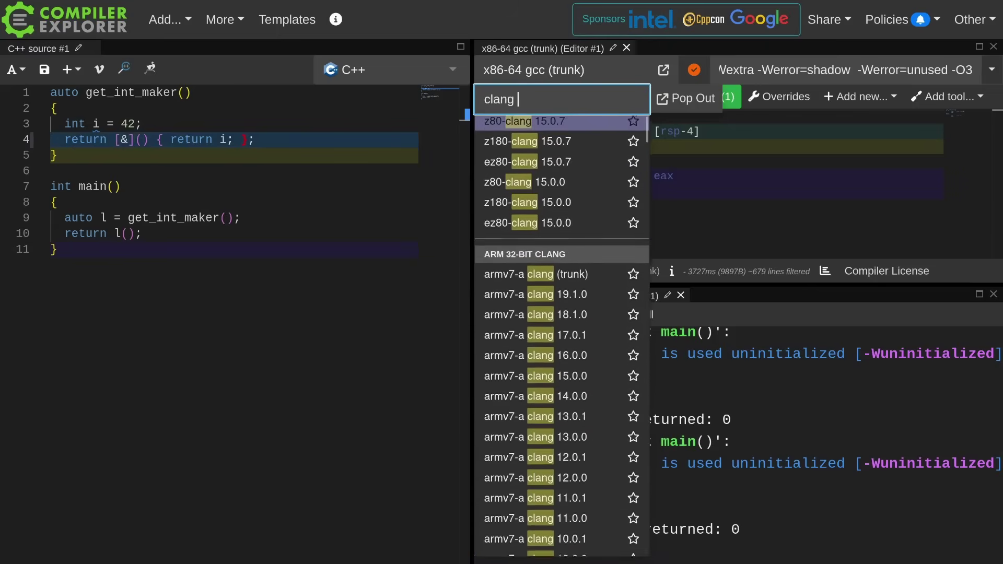
pyautogui.write('  tru')
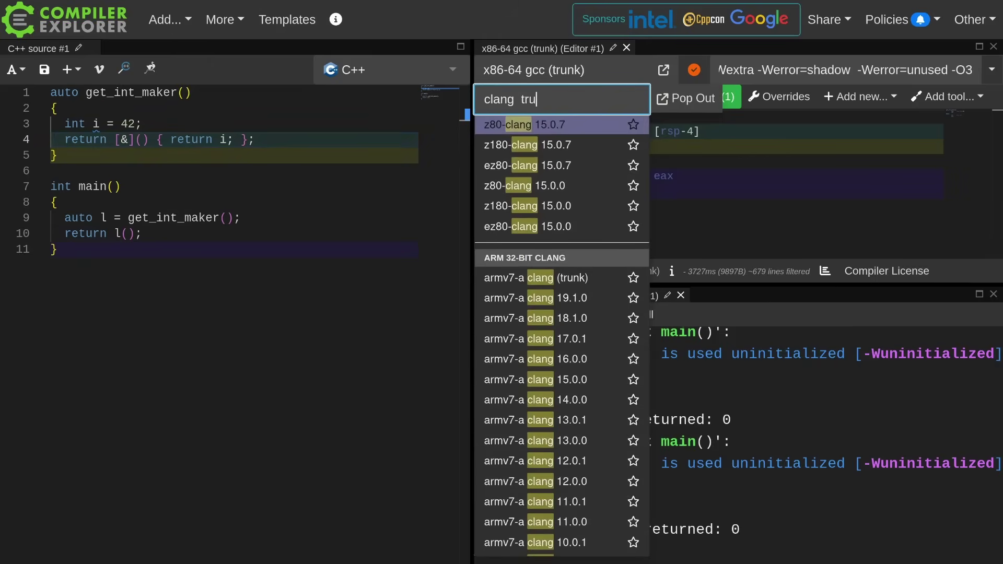
pyautogui.write('nk')
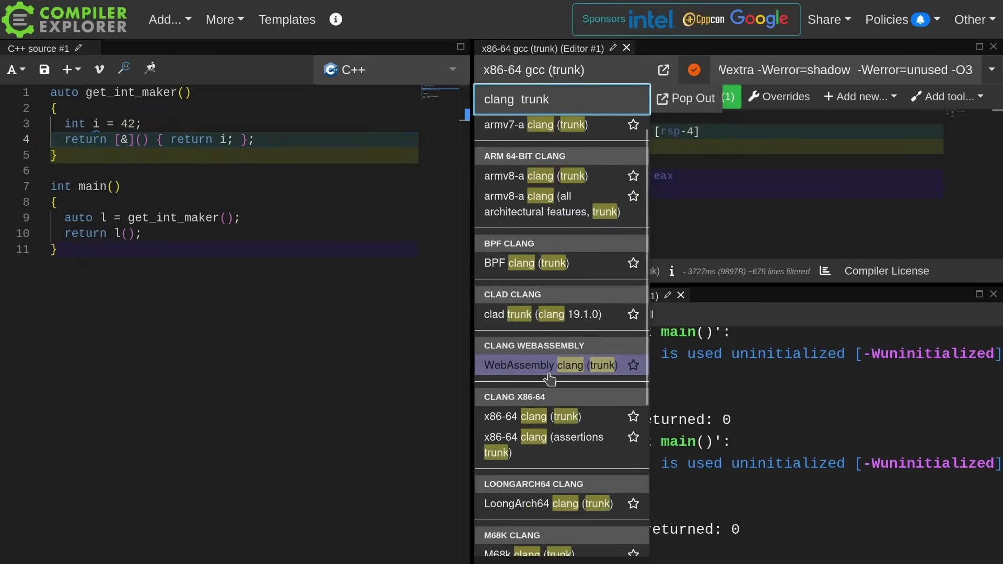
pyautogui.click(541, 419)
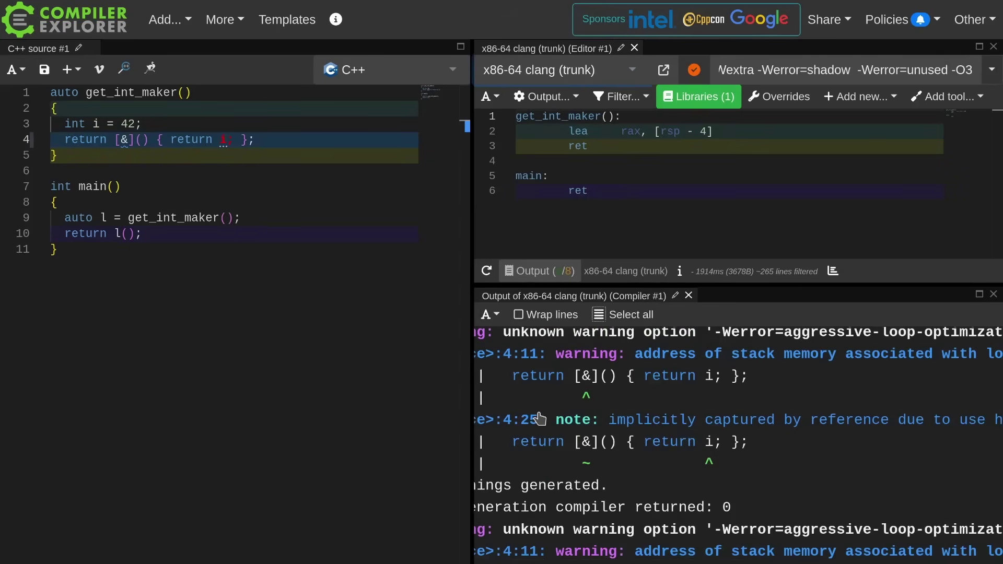
pyautogui.scroll(1, 762, 455)
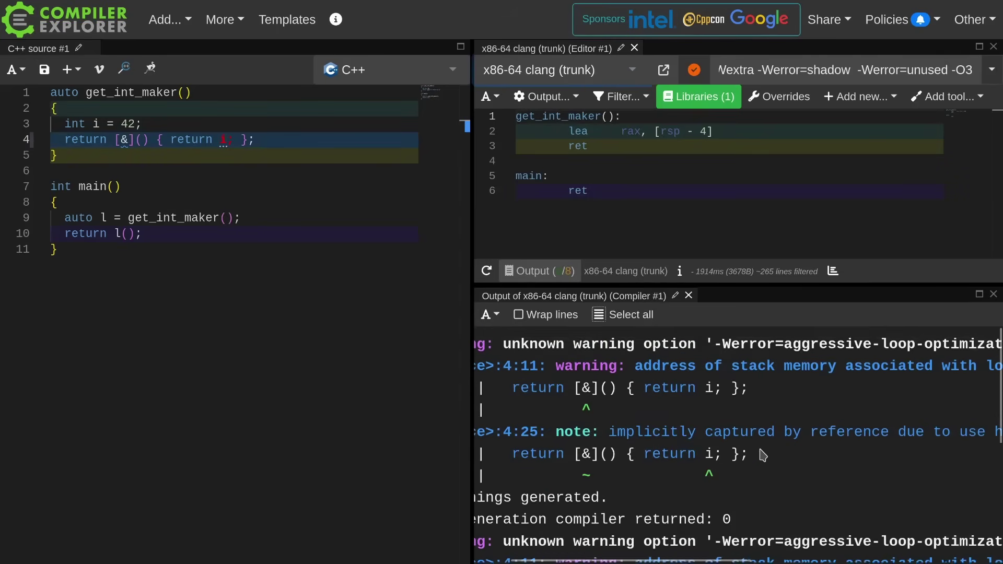
pyautogui.hscroll(3, 762, 454)
pyautogui.hscroll(3, 762, 455)
pyautogui.hscroll(3, 763, 455)
pyautogui.hscroll(3, 762, 455)
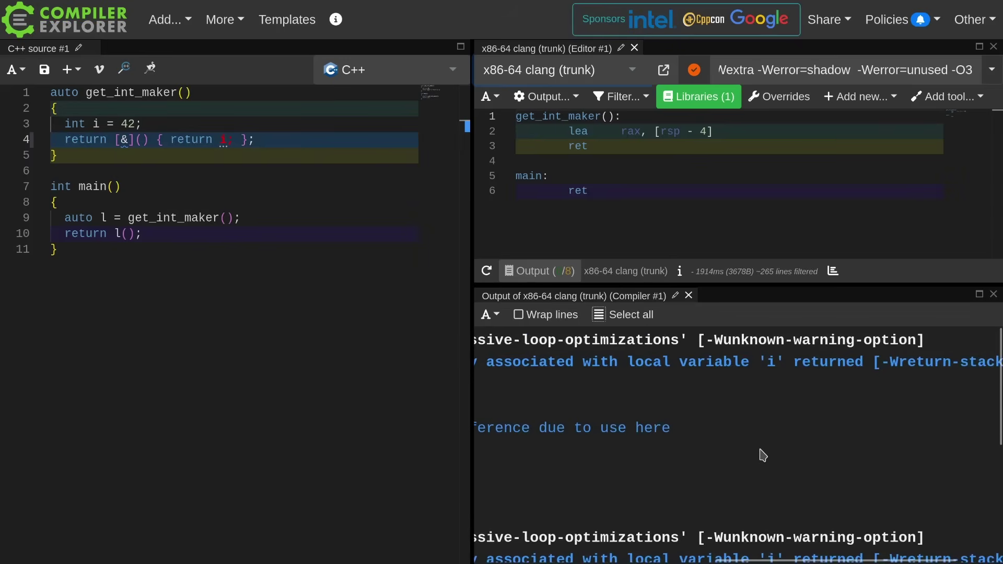
pyautogui.hscroll(2, 762, 455)
pyautogui.hscroll(-3, 761, 454)
pyautogui.hscroll(-5, 762, 455)
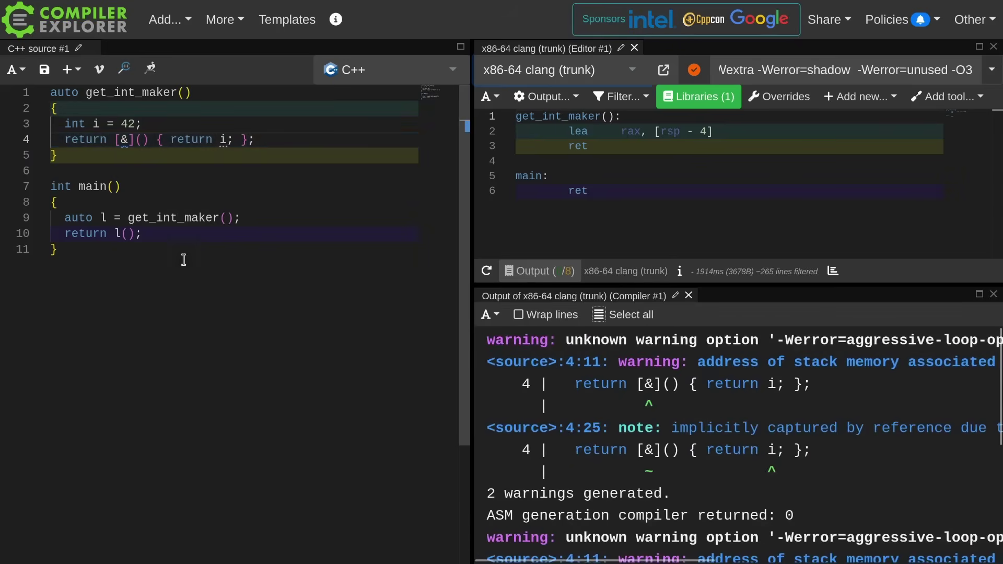
pyautogui.click(272, 218)
pyautogui.press('Return')
pyautogui.write('retu')
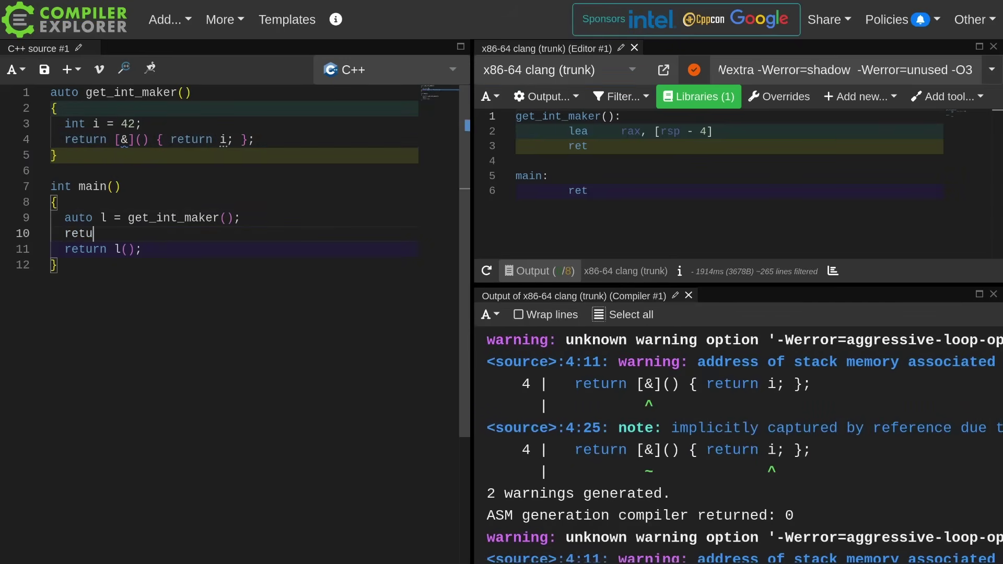
pyautogui.write('rn sizeof(l')
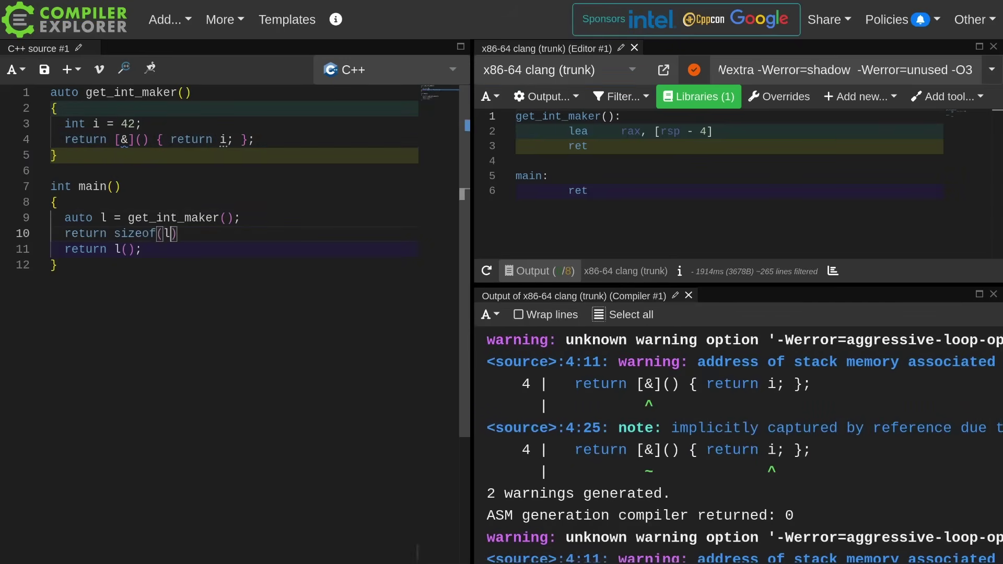
pyautogui.write(')')
pyautogui.write(';')
pyautogui.press('Down')
pyautogui.hotkey('shift', 'Home')
pyautogui.press('BackSpace')
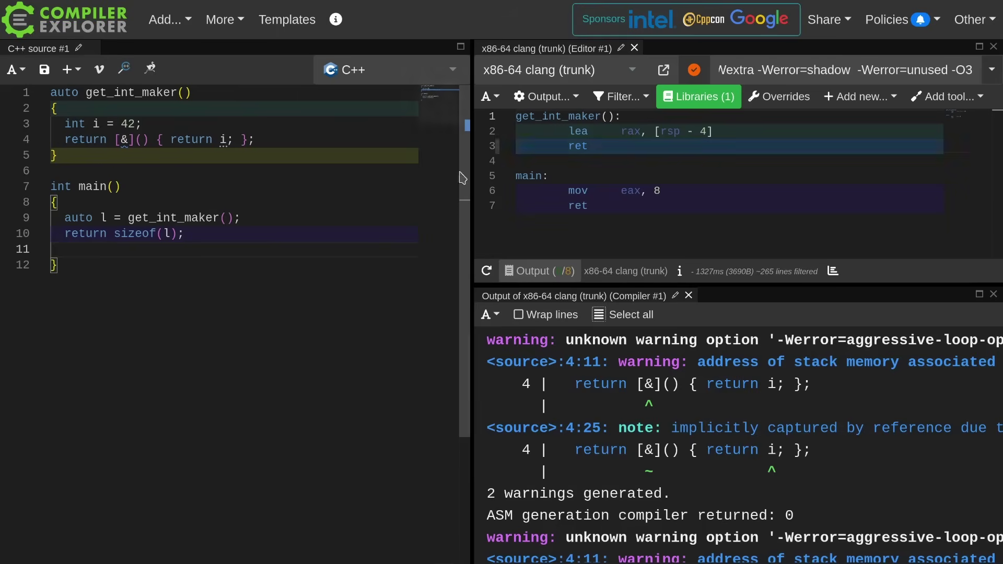
pyautogui.click(655, 192)
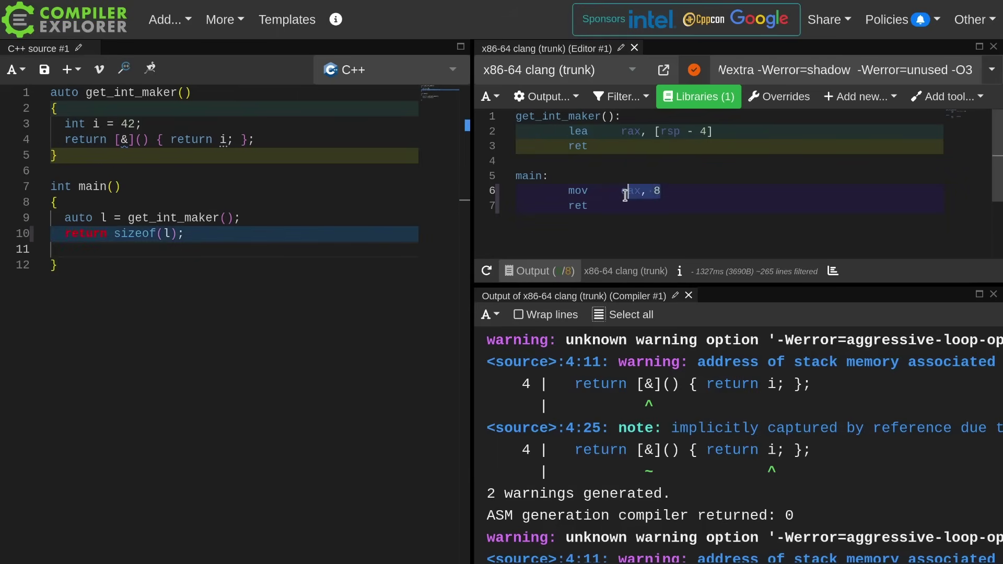
# Declare i constexpr and delete the -Wall…aggressive-loop-optimizations flags; main now returns 1
pyautogui.click(173, 130)
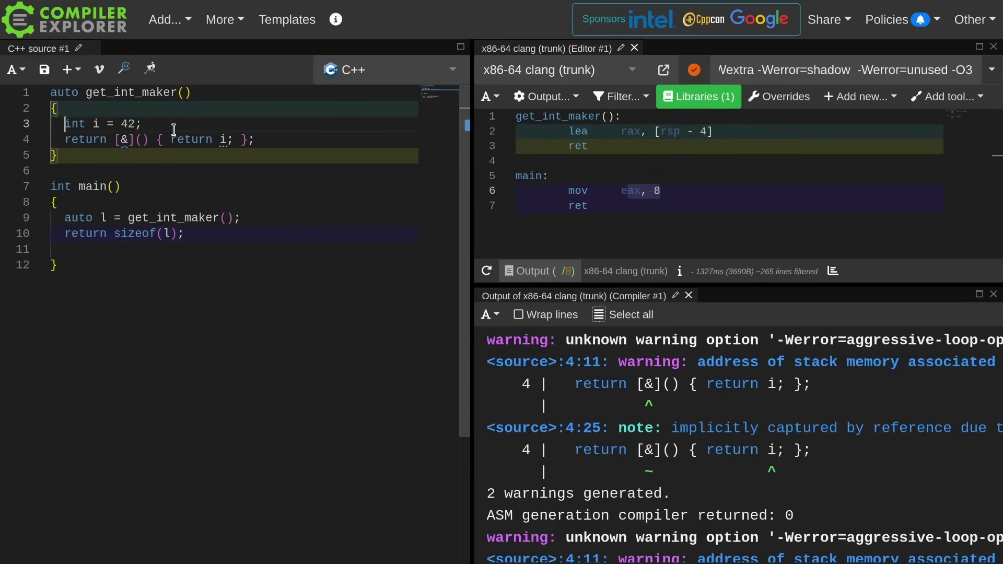
pyautogui.write('constexpr')
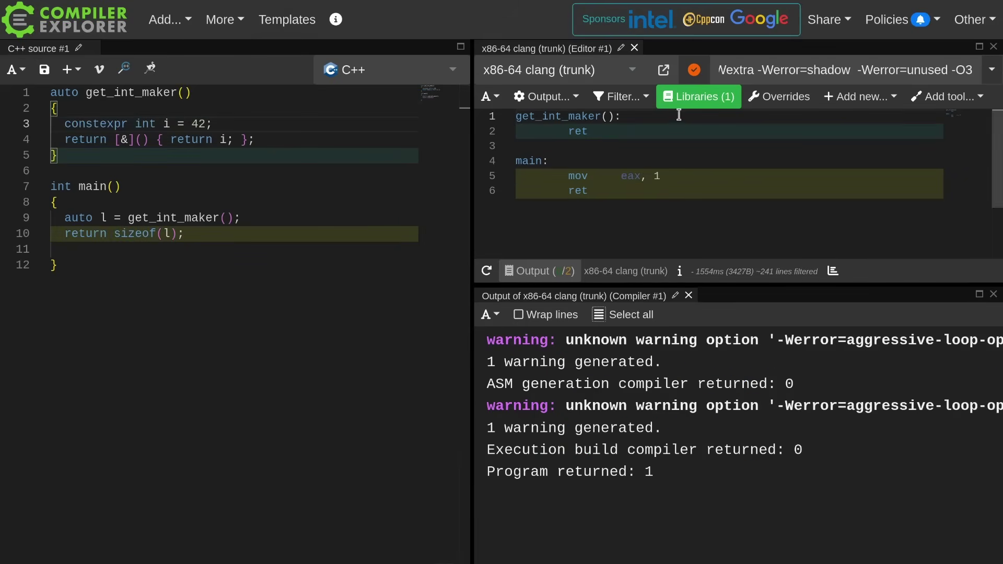
pyautogui.click(817, 72)
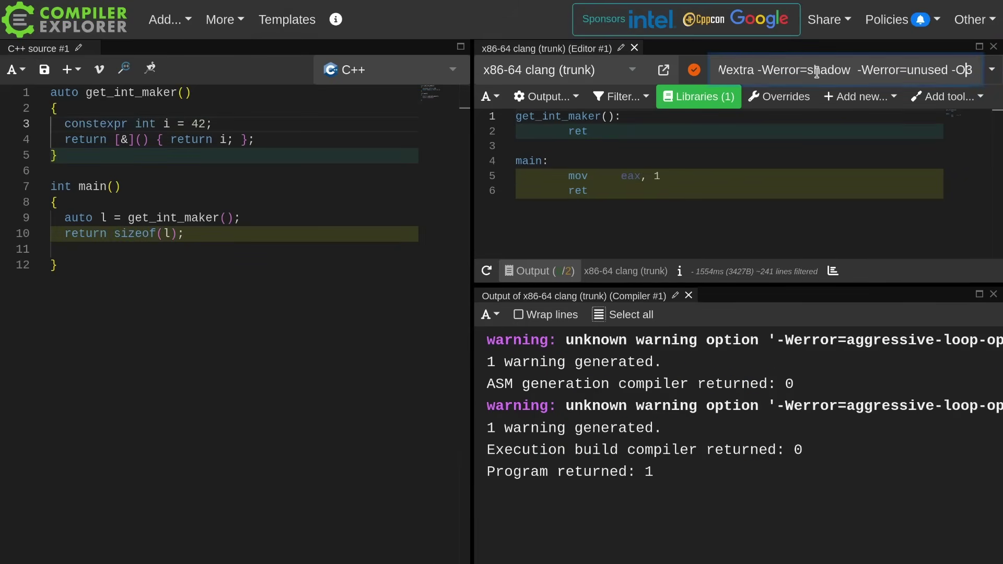
pyautogui.press('Left')
pyautogui.press('Left')
pyautogui.press('Left')
pyautogui.press('Left')
pyautogui.press('Left')
pyautogui.hotkey('shift', 'Left')
pyautogui.hotkey('shift', 'Left')
pyautogui.hotkey('shift', 'Left')
pyautogui.hotkey('shift', 'Left')
pyautogui.hotkey('shift', 'Left')
pyautogui.hotkey('shift', 'Left')
pyautogui.hotkey('shift', 'Left')
pyautogui.hotkey('shift', 'Left')
pyautogui.hotkey('shift', 'Left')
pyautogui.hotkey('shift', 'Left')
pyautogui.hotkey('shift', 'Left')
pyautogui.hotkey('shift', 'Left')
pyautogui.hotkey('shift', 'Left')
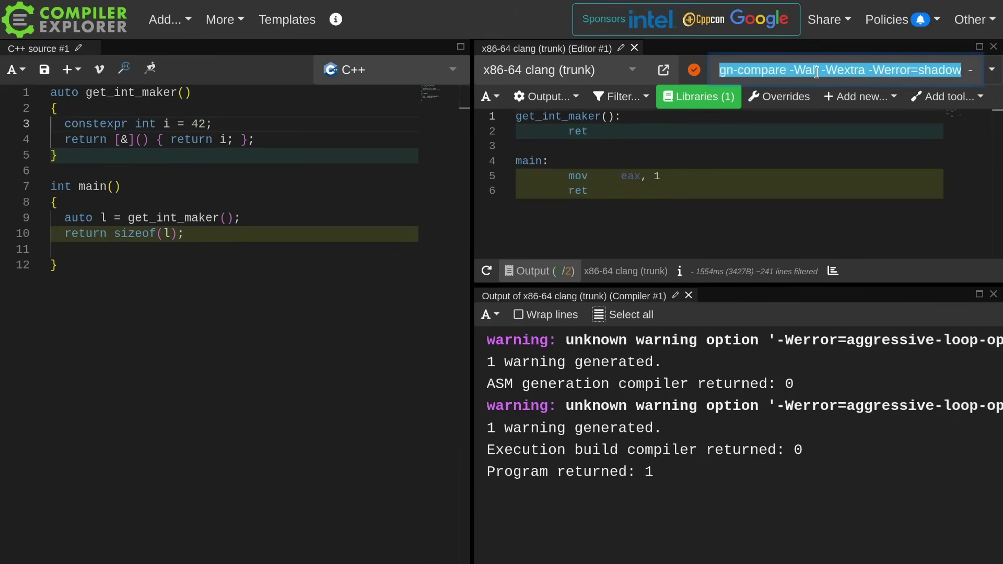
pyautogui.hotkey('shift', 'Left')
pyautogui.hotkey('shift', 'Left')
pyautogui.hotkey('shift', 'Left')
pyautogui.hotkey('shift', 'Left')
pyautogui.hotkey('shift', 'Left')
pyautogui.hotkey('shift', 'Left')
pyautogui.hotkey('shift', 'Left')
pyautogui.hotkey('shift', 'Left')
pyautogui.hotkey('shift', 'Left')
pyautogui.hotkey('shift', 'Left')
pyautogui.hotkey('shift', 'Left')
pyautogui.hotkey('shift', 'Left')
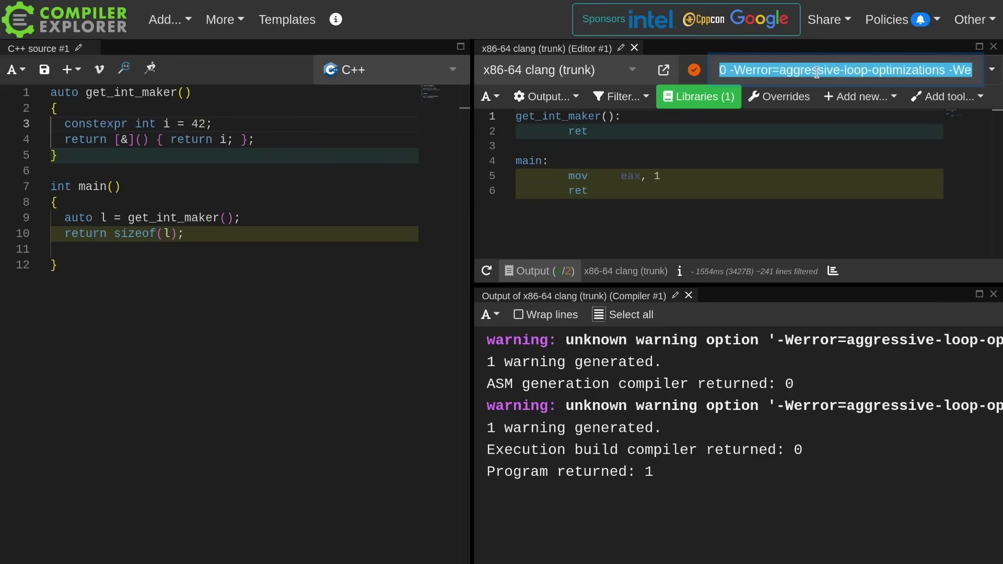
pyautogui.hotkey('shift', 'Left')
pyautogui.hotkey('shift', 'Left')
pyautogui.hotkey('shift', 'Left')
pyautogui.hotkey('shift', 'Left')
pyautogui.press('BackSpace')
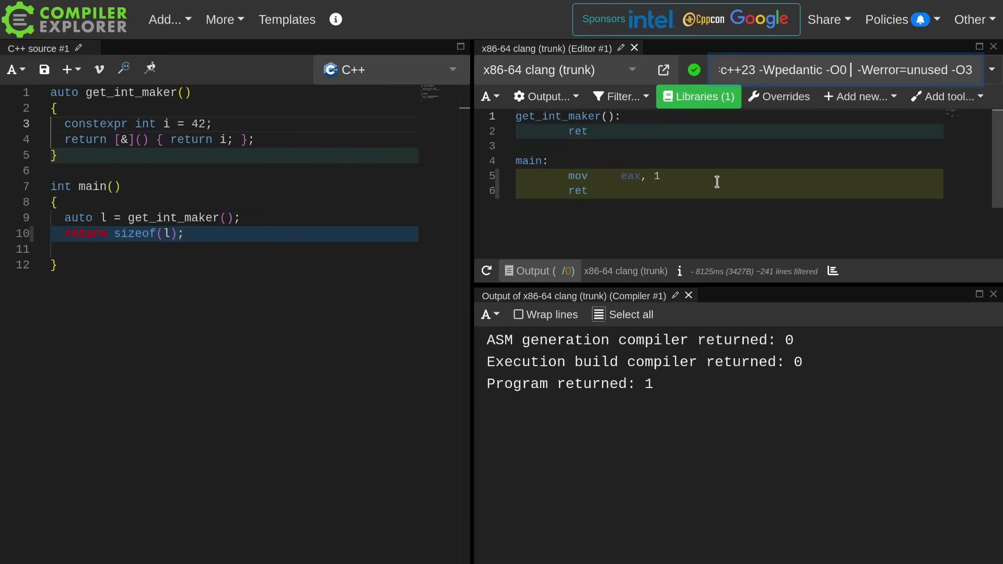
pyautogui.moveTo(665, 173); pyautogui.dragTo(606, 174)
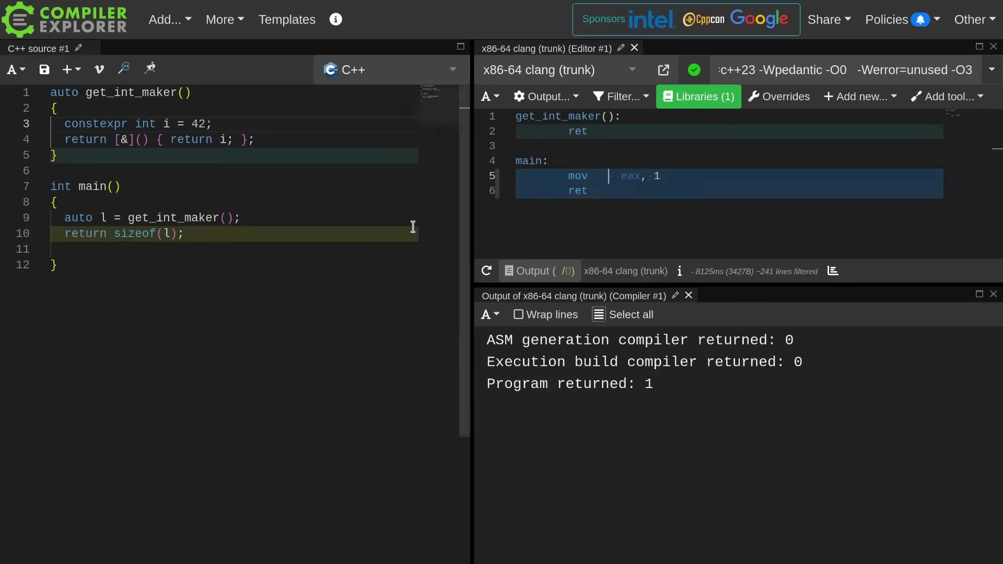
# Add a return l(); line and comment out return sizeof(l);
pyautogui.click(337, 217)
pyautogui.press('Return')
pyautogui.write('return ')
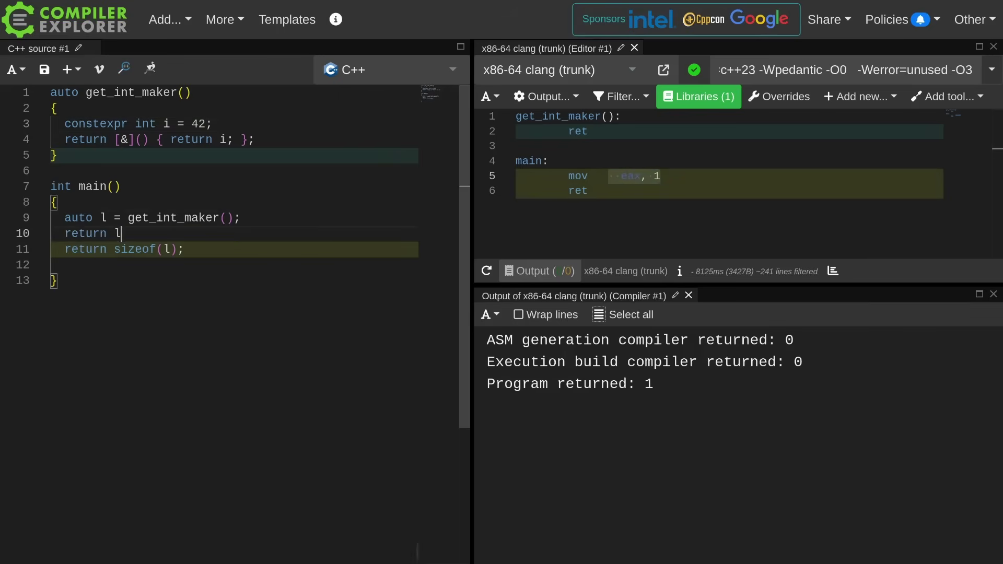
pyautogui.write('l();')
pyautogui.press('Down')
pyautogui.press('Home')
pyautogui.write('//')
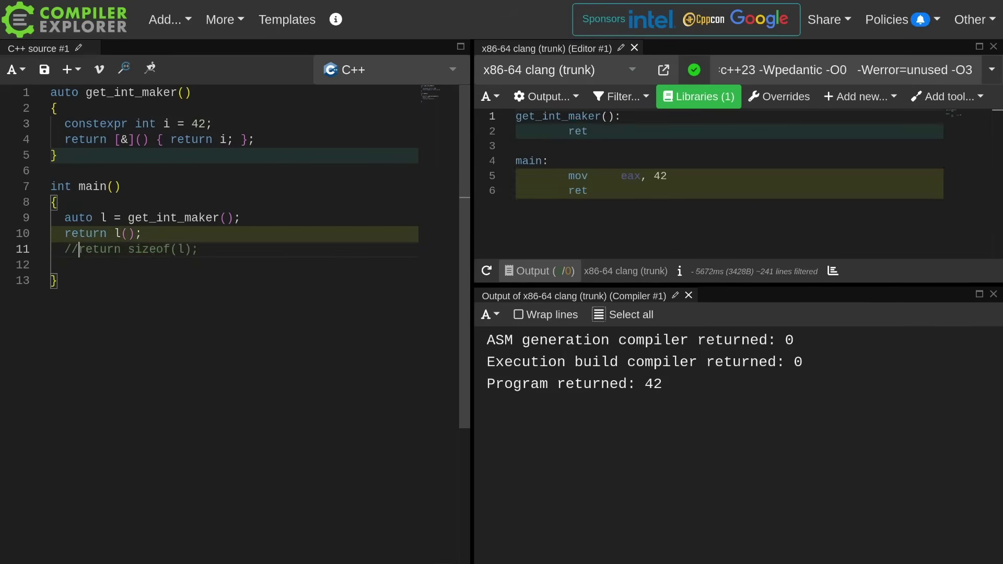
# Delete the & from the lambda's [&] capture, leaving an empty capture list
pyautogui.click(126, 139)
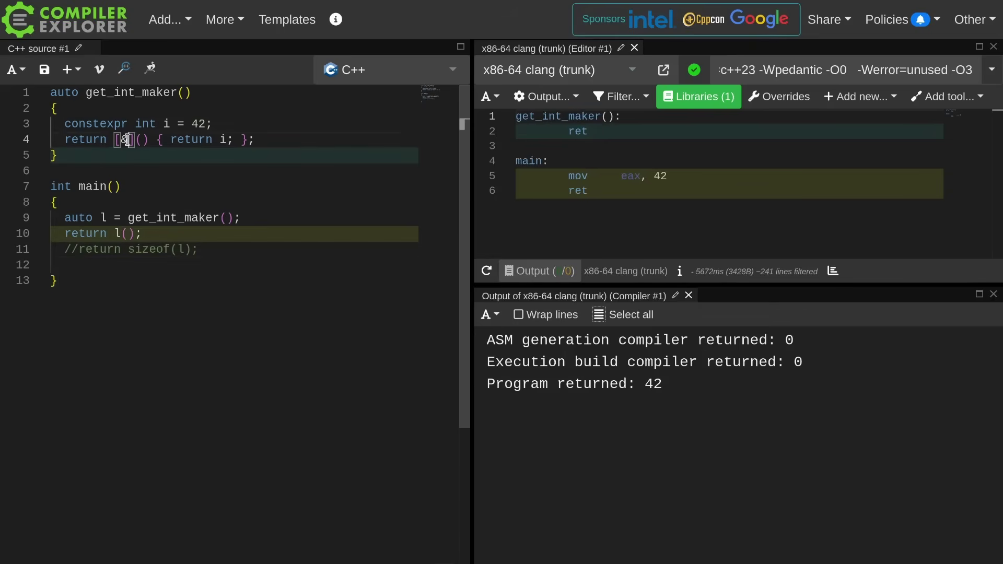
pyautogui.press('BackSpace')
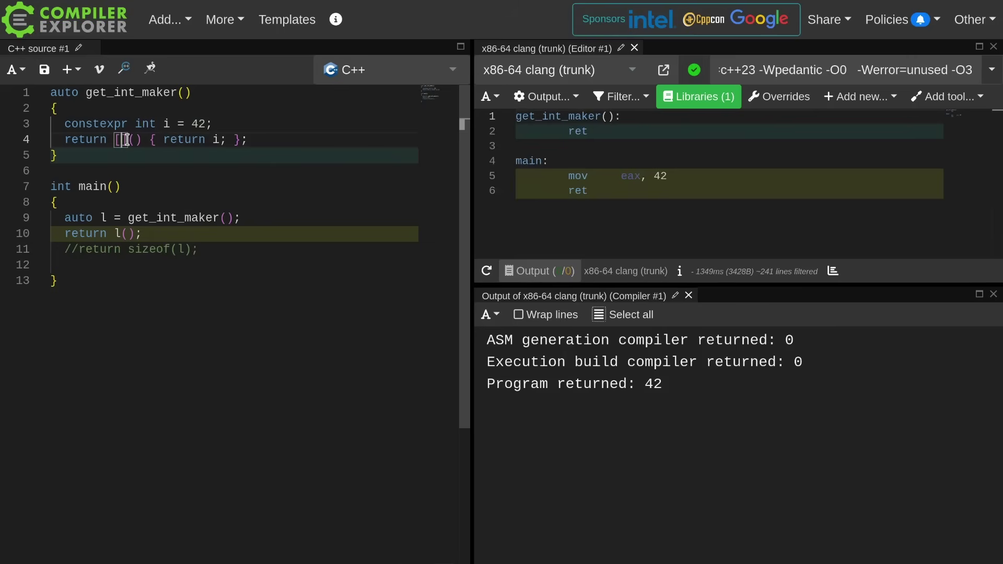
pyautogui.moveTo(109, 140); pyautogui.dragTo(259, 148)
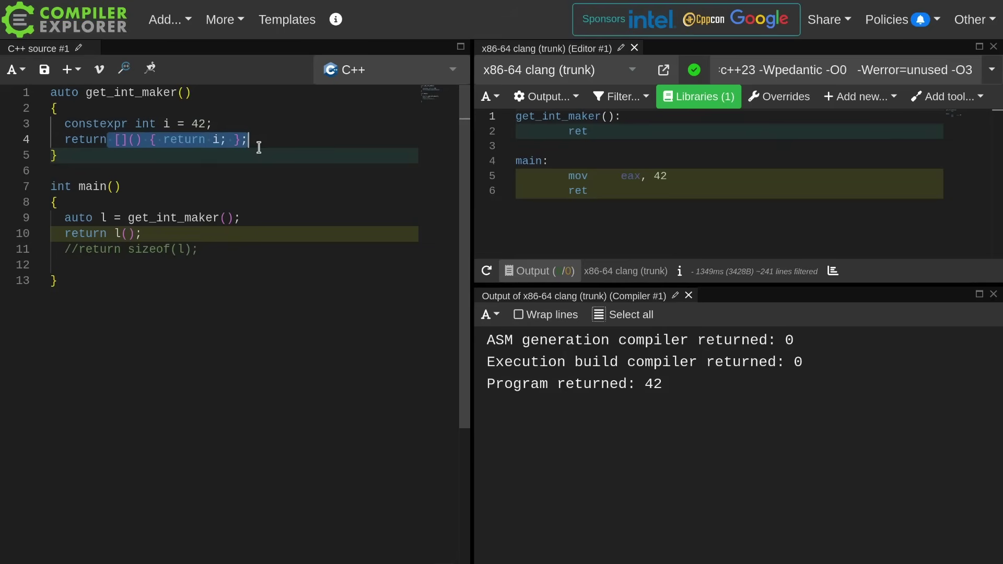
# Comment out return l(); and uncomment return sizeof(l);
pyautogui.click(66, 236)
pyautogui.write('//')
pyautogui.press('Down')
pyautogui.press('BackSpace')
pyautogui.press('BackSpace')
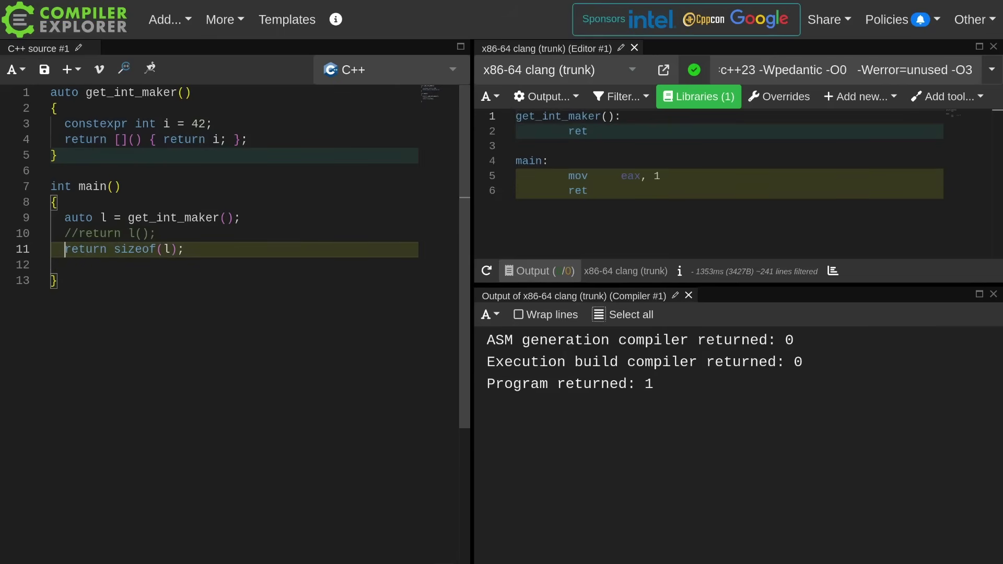
# Insert two blank lines above get_int_maker on line 1
pyautogui.press('Up')
pyautogui.press('Up')
pyautogui.press('Up')
pyautogui.press('Up')
pyautogui.press('Up')
pyautogui.press('Up')
pyautogui.press('Right')
pyautogui.press('Right')
pyautogui.press('Right')
pyautogui.press('Right')
pyautogui.press('Up')
pyautogui.press('Up')
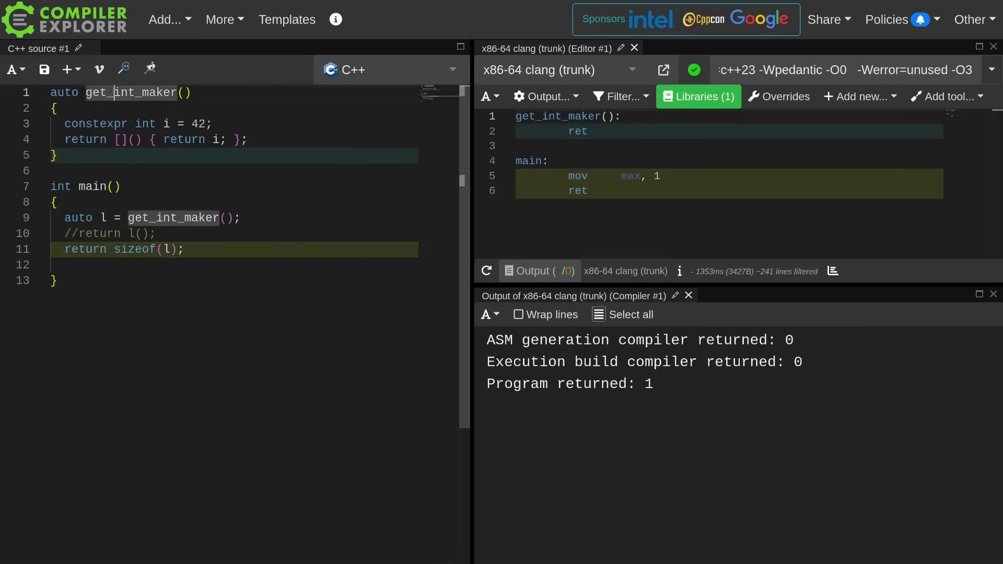
pyautogui.press('Home')
pyautogui.press('Return')
pyautogui.press('Return')
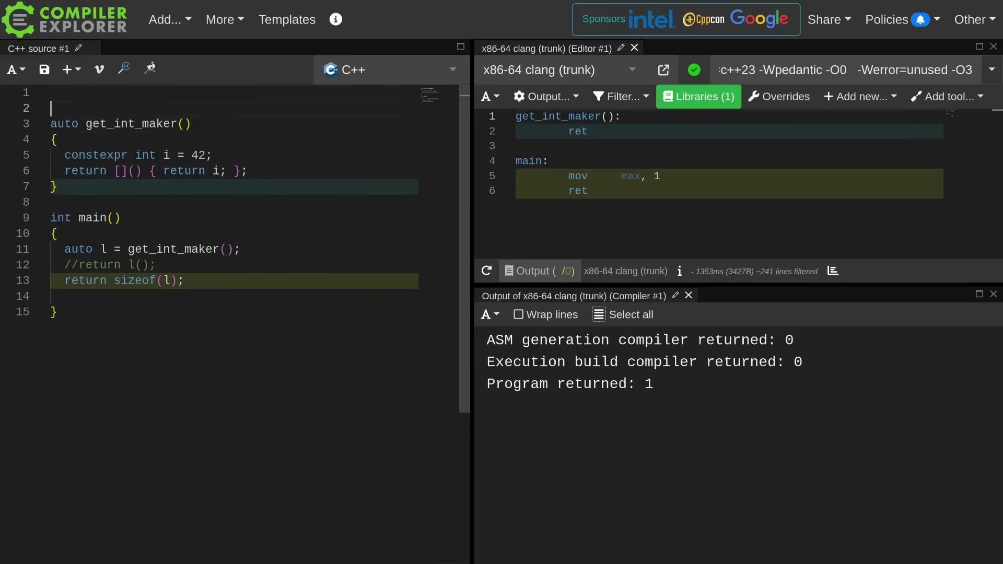
pyautogui.press('Up')
pyautogui.write('#include <arr')
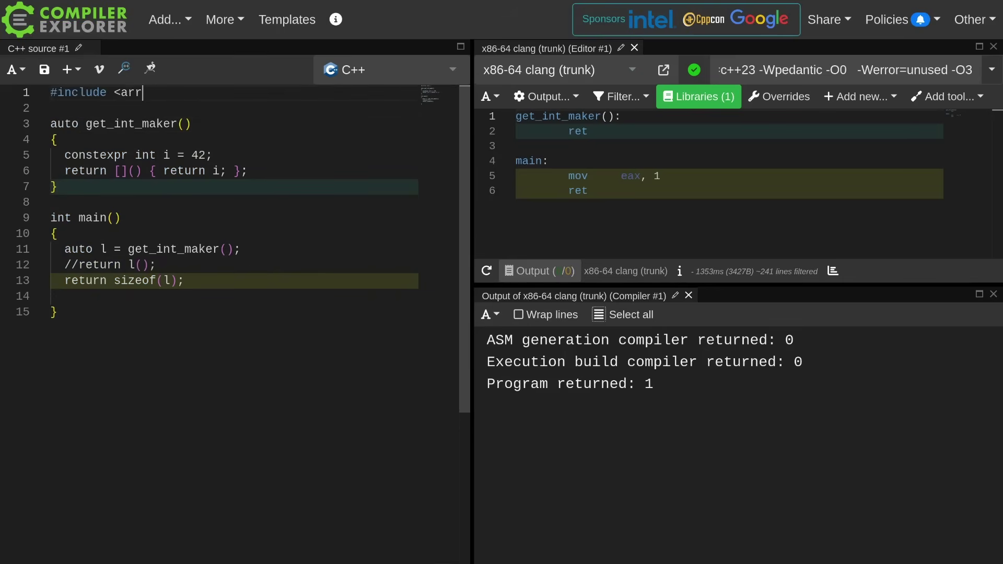
pyautogui.write('ay>')
pyautogui.press('Down')
pyautogui.press('Down')
pyautogui.press('Down')
pyautogui.press('Down')
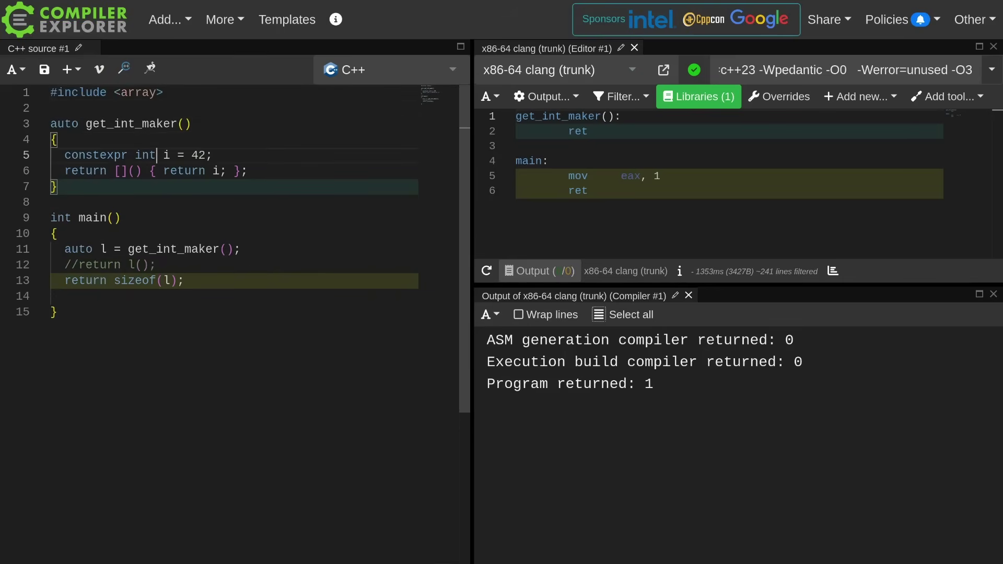
pyautogui.hotkey('ctrl', 'shift', 'Left')
pyautogui.write('std::arr')
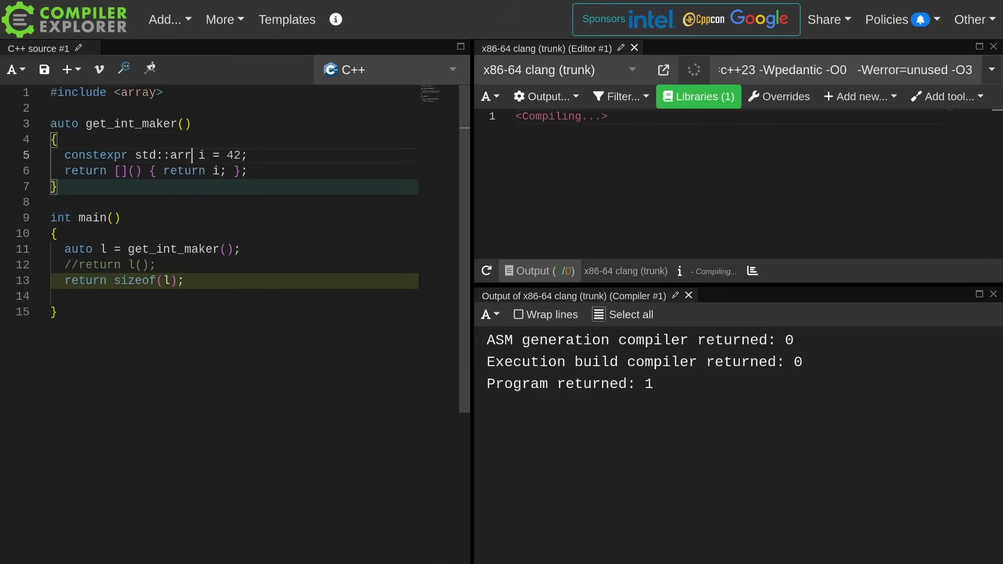
pyautogui.write('ay<int, 10>')
pyautogui.press('Right')
pyautogui.press('BackSpace')
pyautogui.write('data')
pyautogui.press('End')
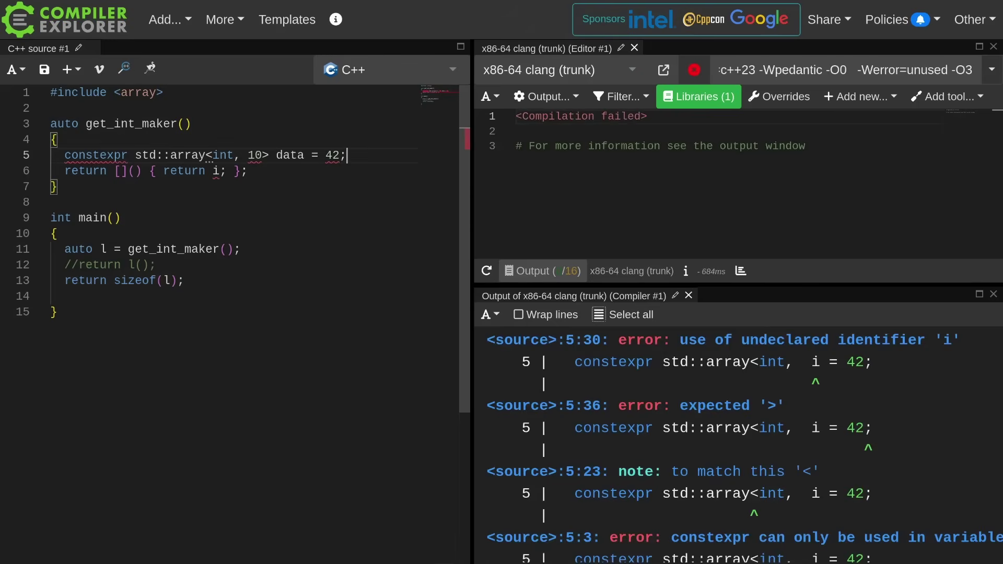
pyautogui.press('BackSpace')
pyautogui.press('BackSpace')
pyautogui.press('BackSpace')
pyautogui.press('BackSpace')
pyautogui.write('{};')
pyautogui.press('Down')
pyautogui.press('Left')
pyautogui.press('Left')
pyautogui.press('Left')
pyautogui.press('BackSpace')
pyautogui.write('data')
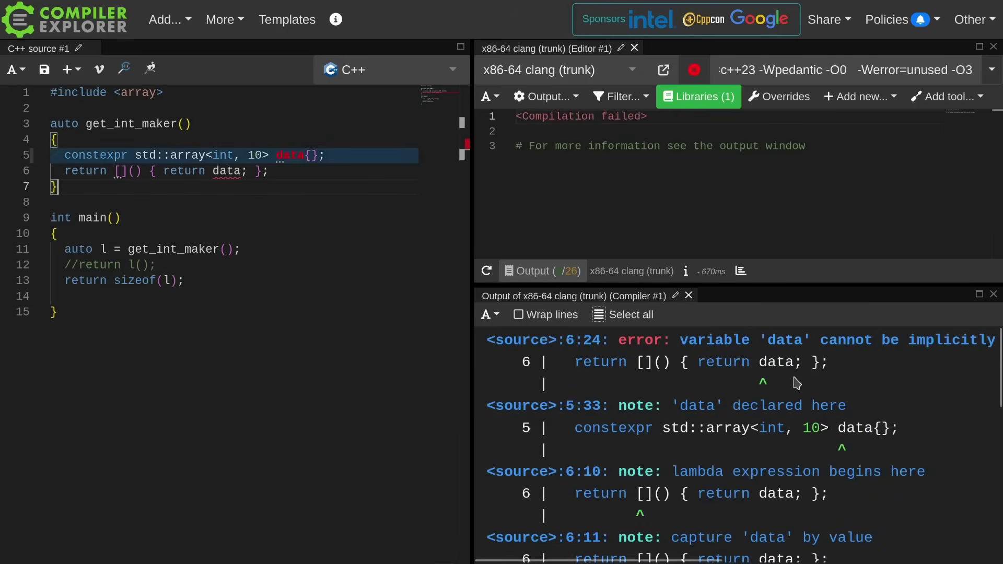
pyautogui.hscroll(2, 795, 383)
pyautogui.hscroll(3, 796, 383)
pyautogui.hscroll(5, 796, 383)
pyautogui.hscroll(1, 796, 383)
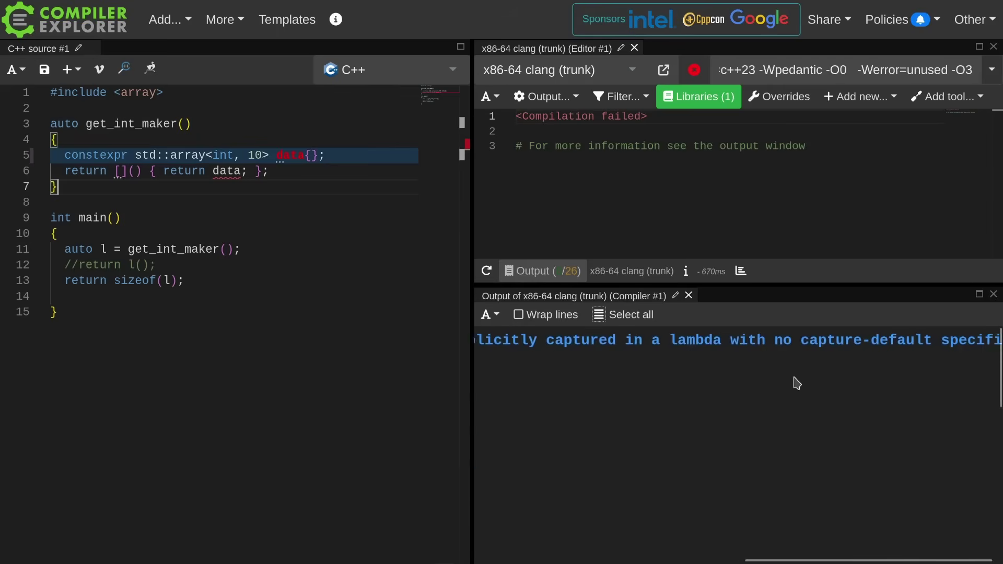
pyautogui.hscroll(-5, 796, 383)
pyautogui.hscroll(-3, 796, 382)
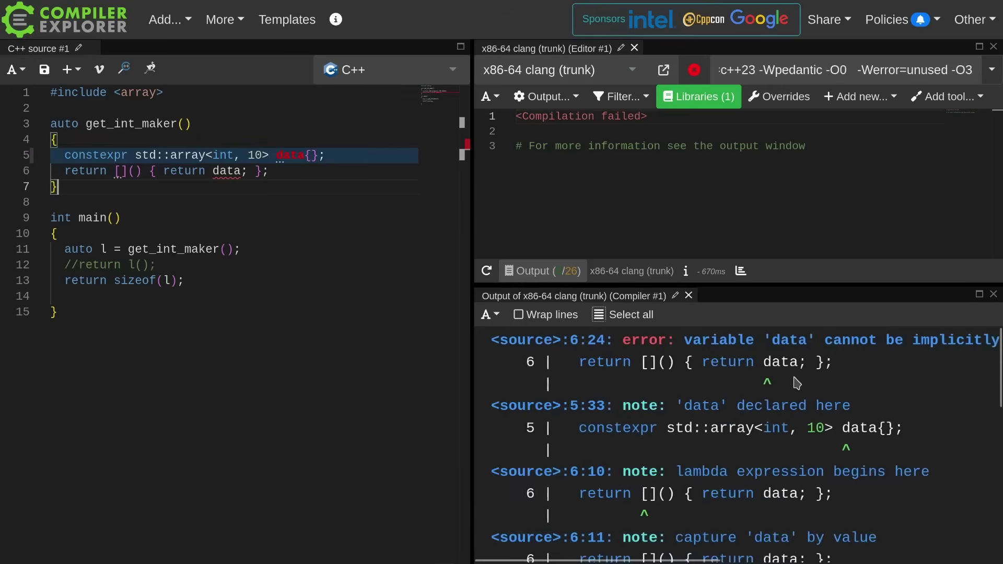
pyautogui.scroll(-3, 795, 383)
pyautogui.scroll(1, 795, 382)
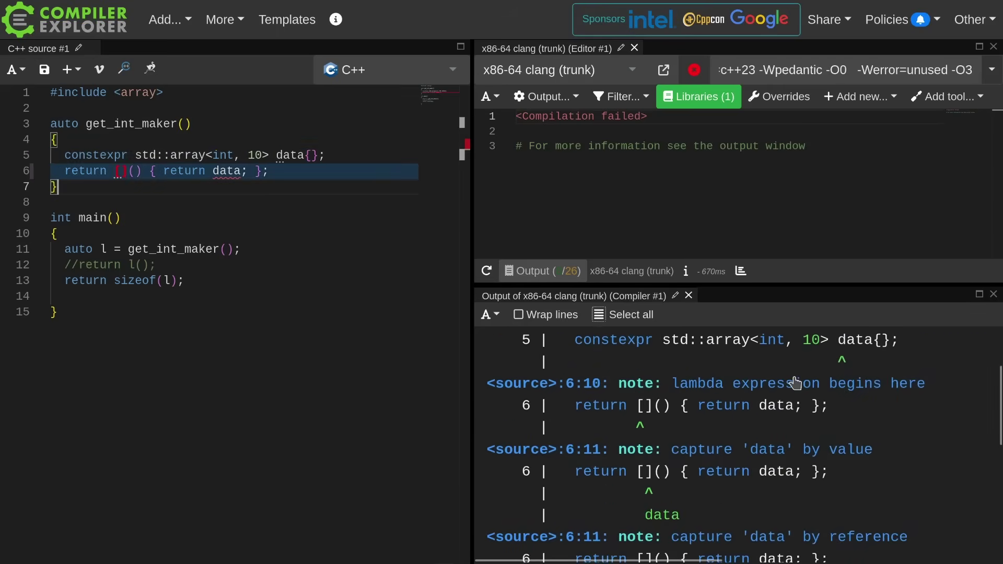
pyautogui.scroll(1, 796, 382)
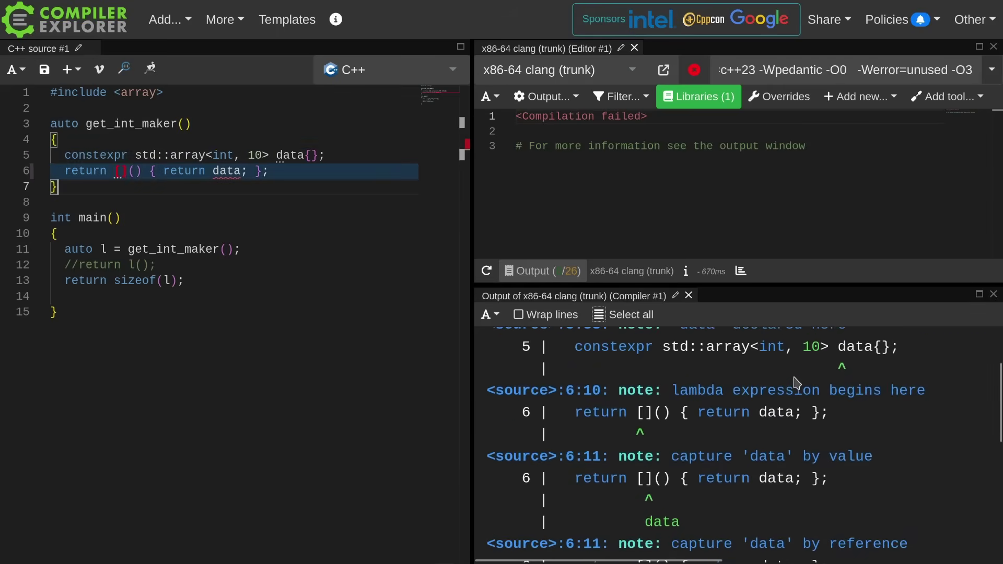
pyautogui.scroll(-1, 795, 382)
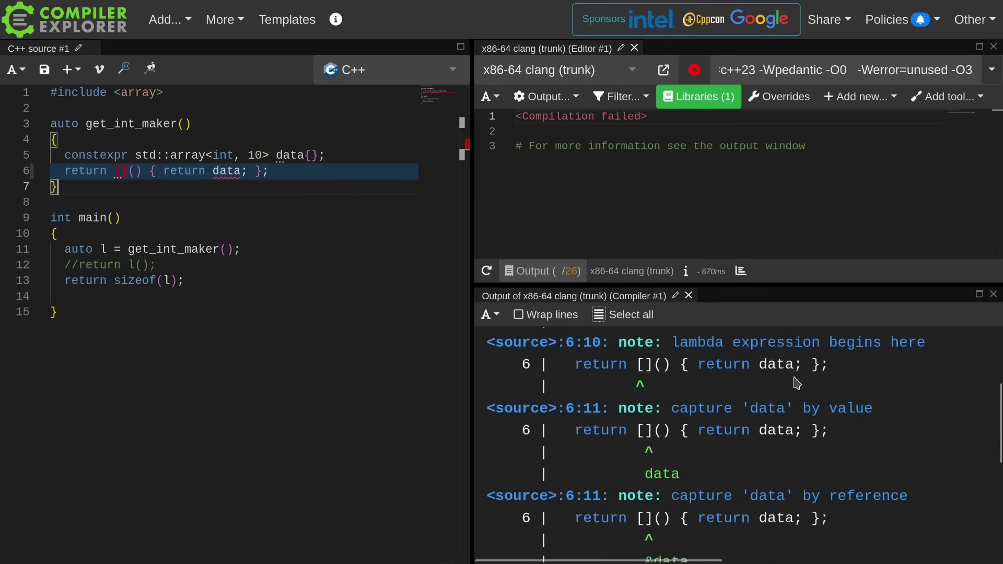
pyautogui.scroll(-2, 796, 382)
pyautogui.scroll(-1, 796, 382)
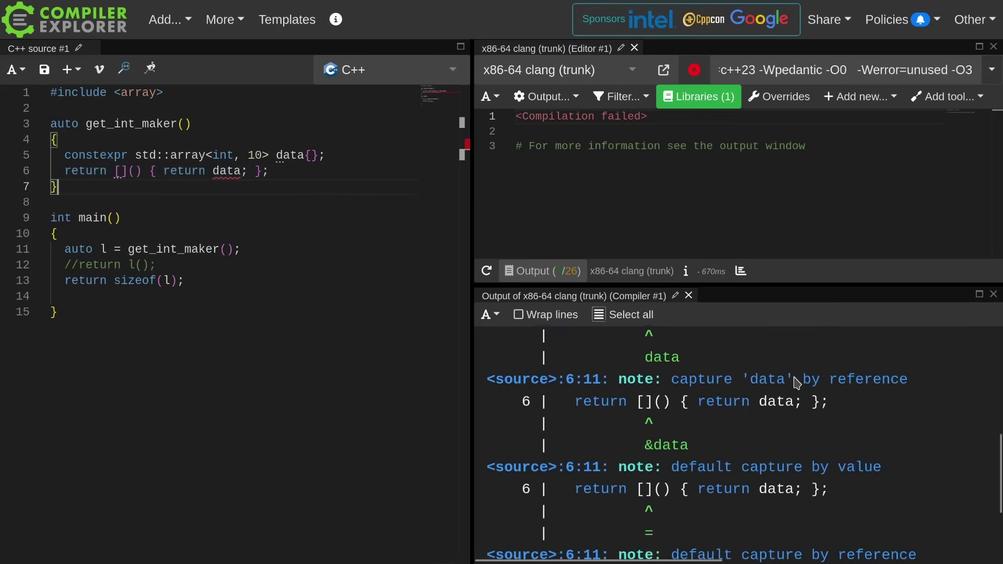
pyautogui.scroll(-1, 796, 382)
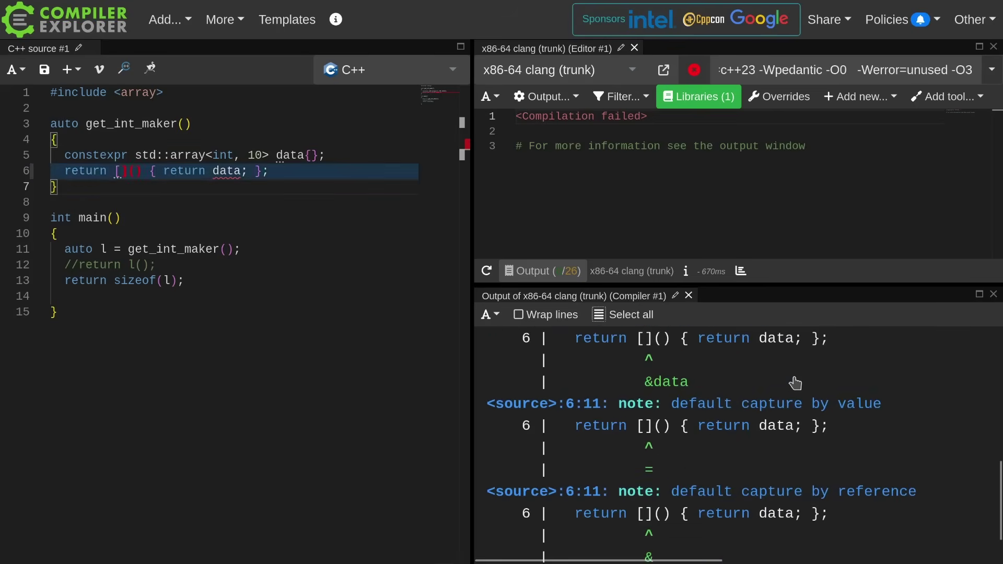
# Switch to x86-64 gcc (trunk) and remove -O0; main's assembly returns 1
pyautogui.click(634, 71)
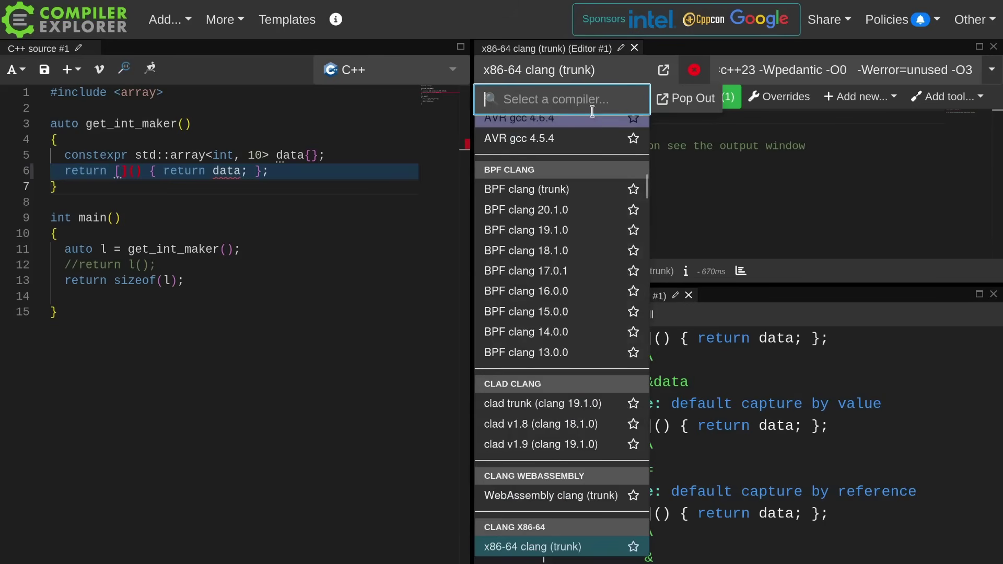
pyautogui.write('gcc')
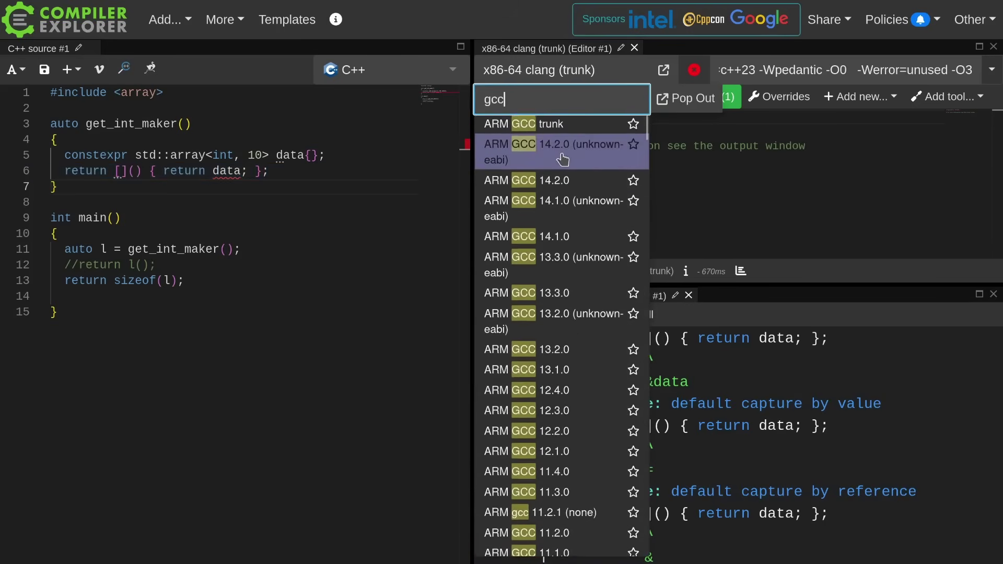
pyautogui.scroll(1, 562, 161)
pyautogui.write(' trun')
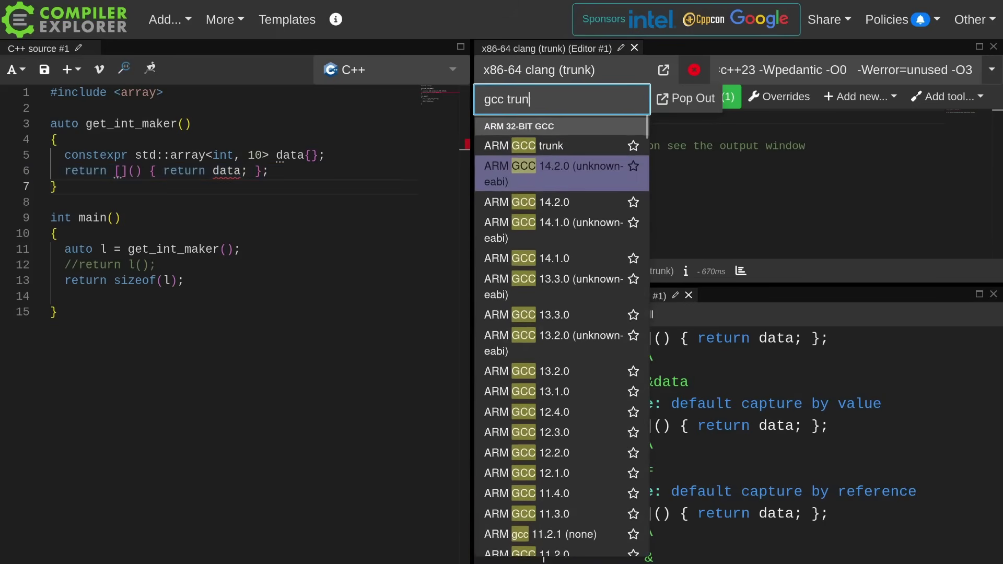
pyautogui.write('k')
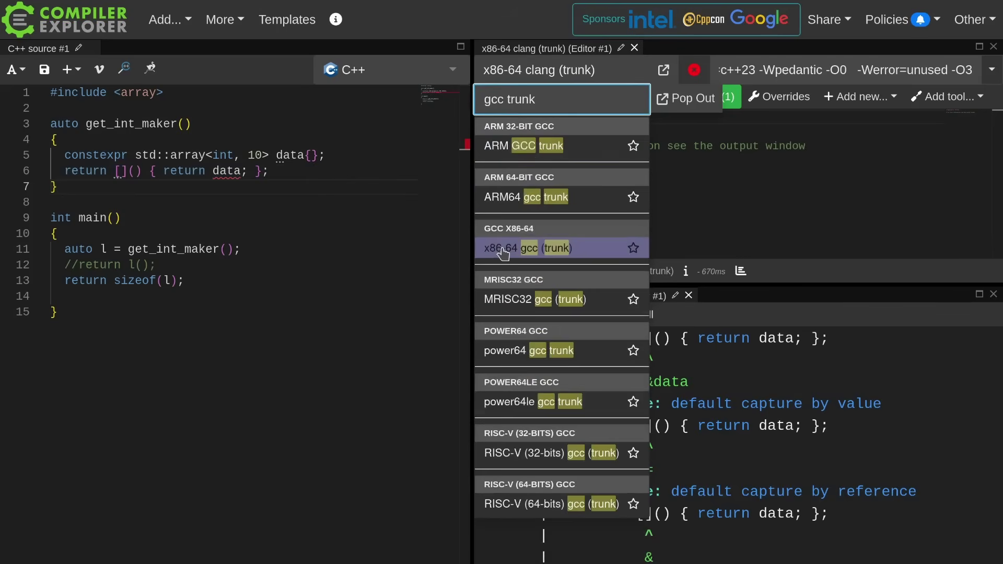
pyautogui.click(504, 251)
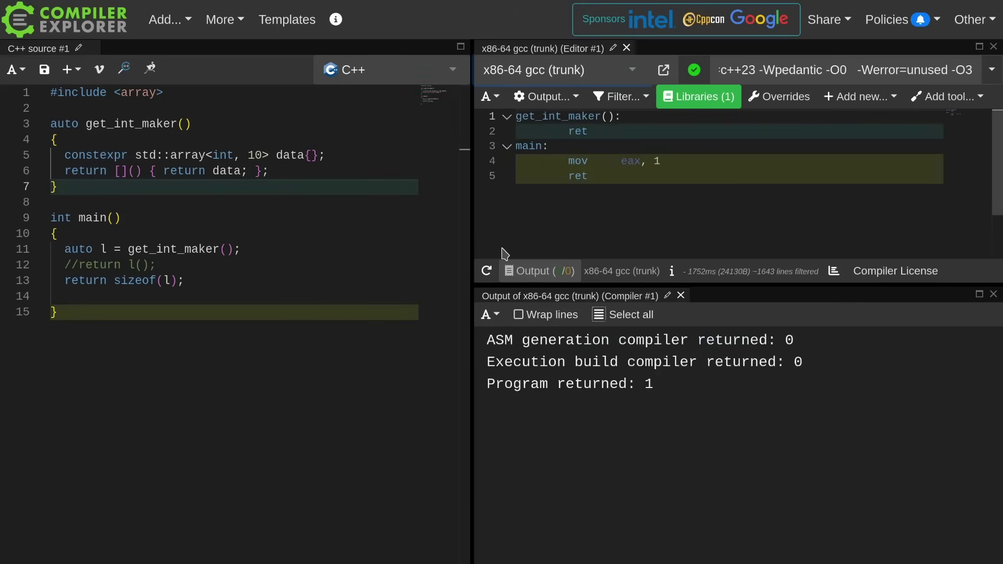
pyautogui.click(847, 69)
pyautogui.press('BackSpace')
pyautogui.press('BackSpace')
pyautogui.press('BackSpace')
pyautogui.press('BackSpace')
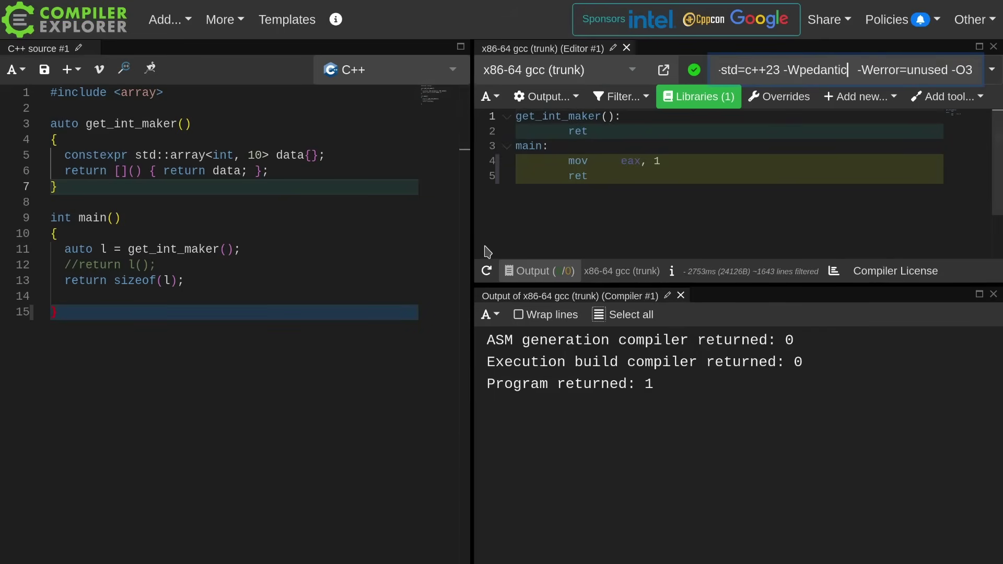
pyautogui.click(660, 163)
pyautogui.moveTo(660, 162); pyautogui.dragTo(621, 162)
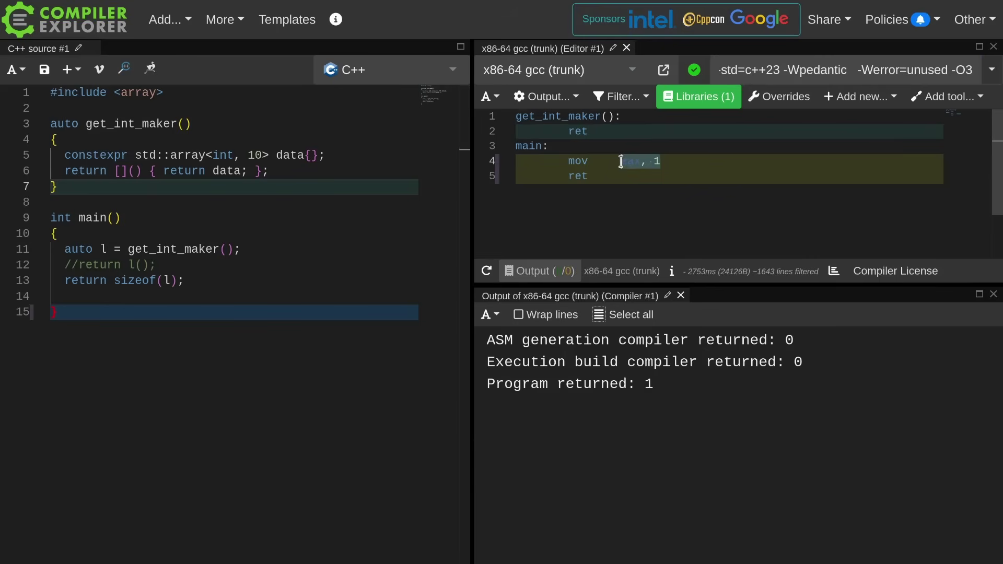
# Insert 'auto data = l();' and 'return data[5];' into main after line 11
pyautogui.click(278, 254)
pyautogui.press('Return')
pyautogui.write('au')
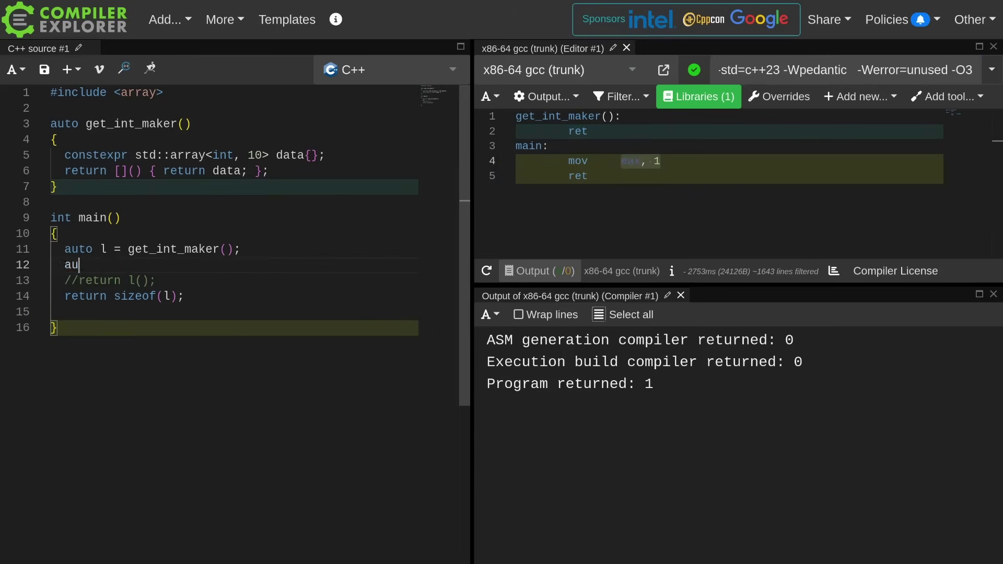
pyautogui.write('to data = l();')
pyautogui.press('Return')
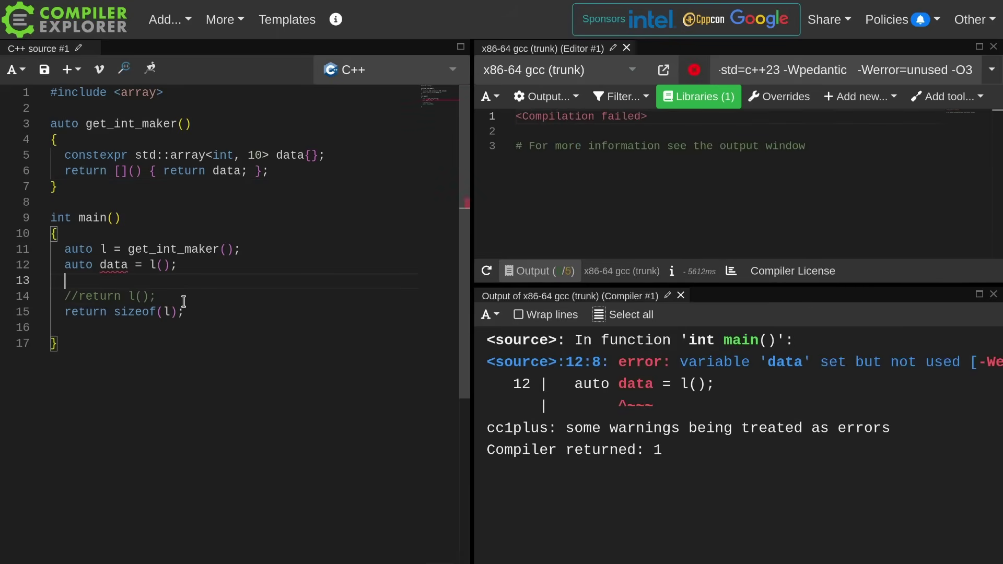
pyautogui.write('return data[5')
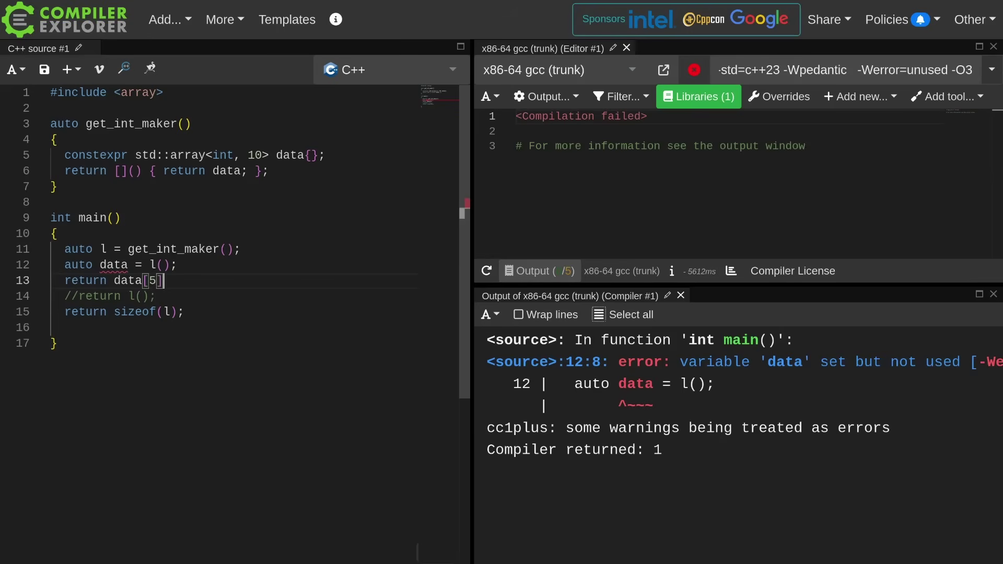
pyautogui.write('];')
pyautogui.press('Down')
pyautogui.hotkey('shift', 'Home')
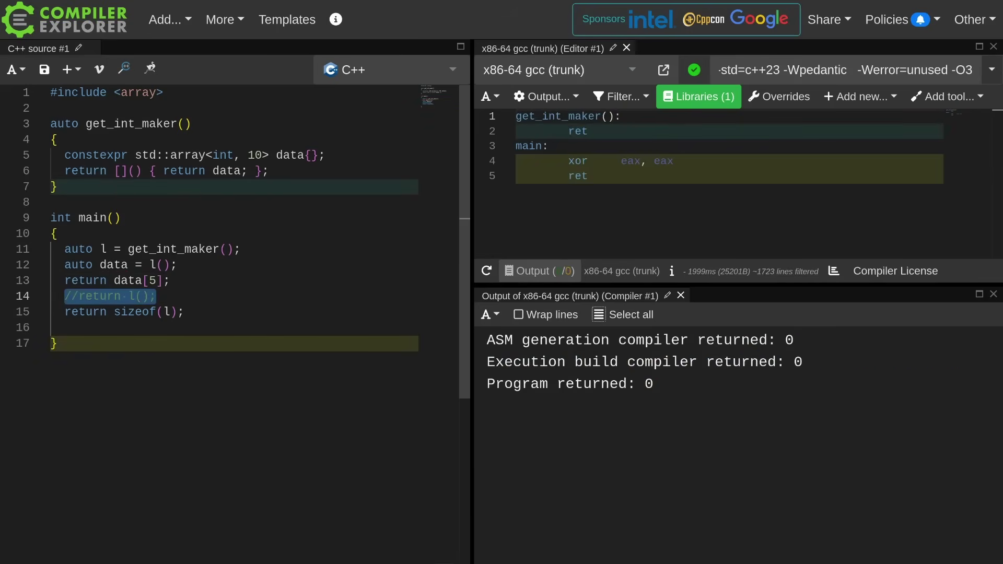
pyautogui.press('Up')
pyautogui.press('Up')
pyautogui.press('Up')
pyautogui.press('Up')
pyautogui.press('Up')
pyautogui.press('Up')
pyautogui.press('End')
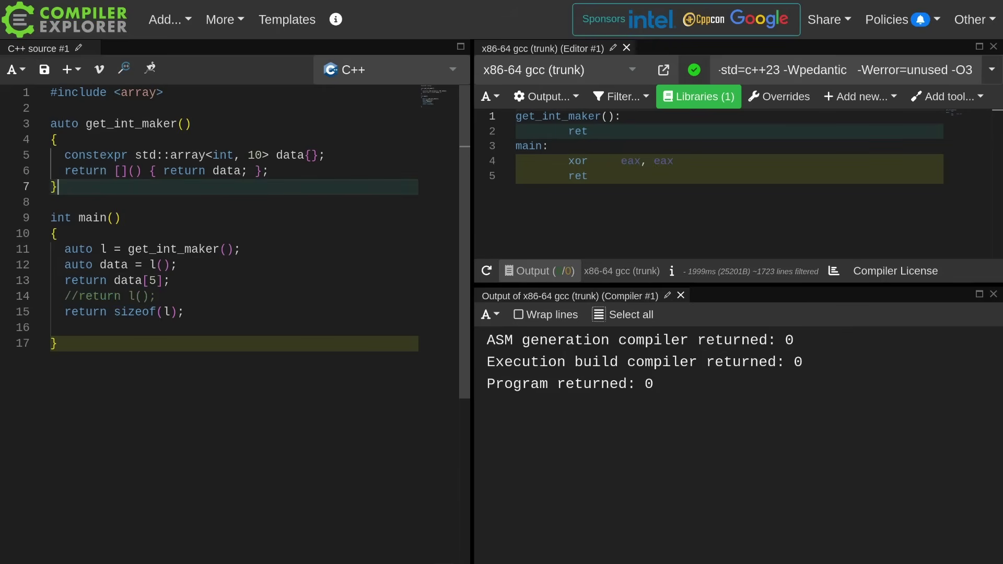
# Declare 'void use_array(const std::array<int, 10> &);' above main
pyautogui.press('Return')
pyautogui.write('\\')
pyautogui.press('BackSpace')
pyautogui.press('Return')
pyautogui.write('auto ar')
pyautogui.press('BackSpace')
pyautogui.press('BackSpace')
pyautogui.press('BackSpace')
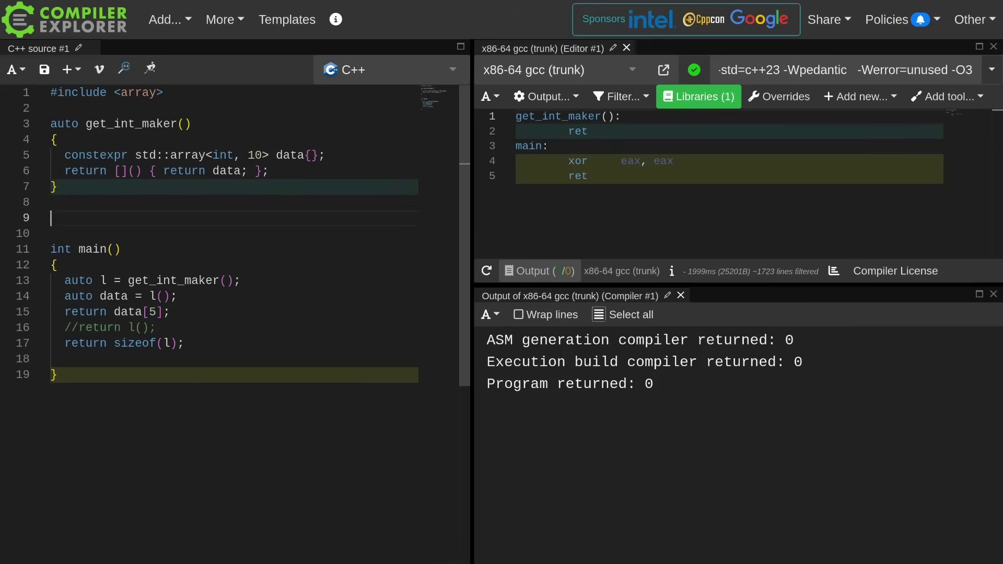
pyautogui.write('void use_array(const std::array<int, 10> &')
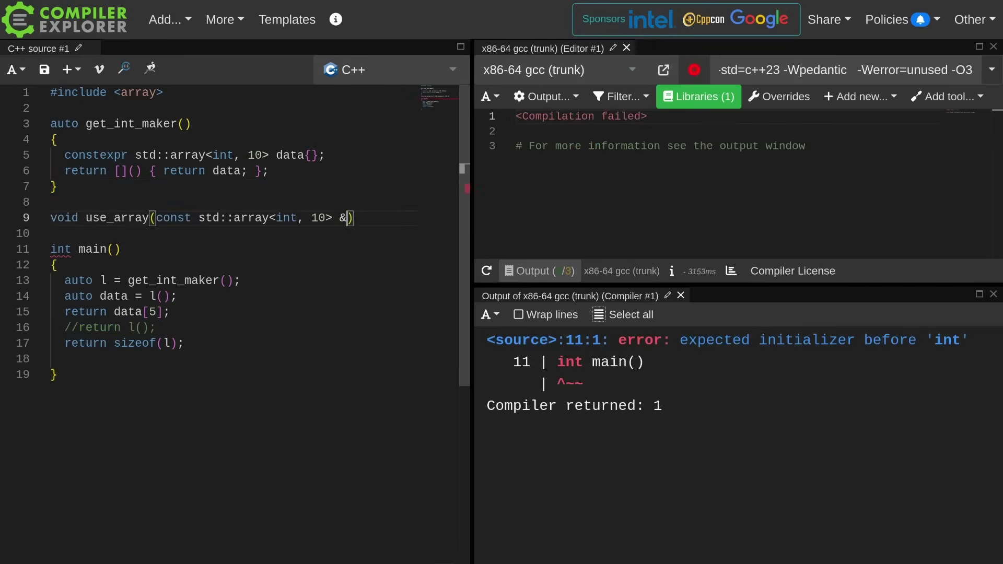
pyautogui.write(');')
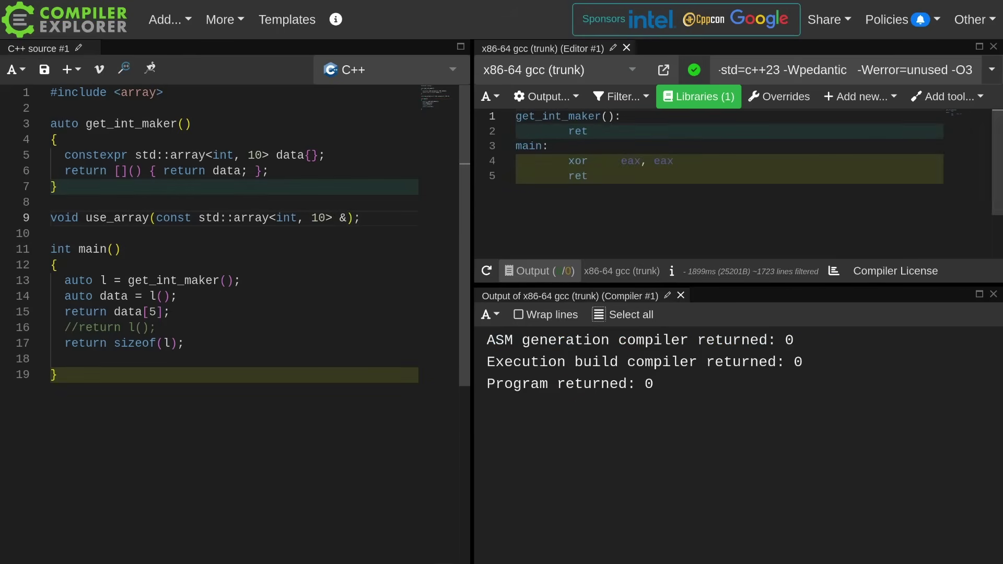
# Replace main's return lines with 'use_array(data);' and highlight assembly lines 7–9
pyautogui.press('Down')
pyautogui.press('Down')
pyautogui.press('Down')
pyautogui.press('Down')
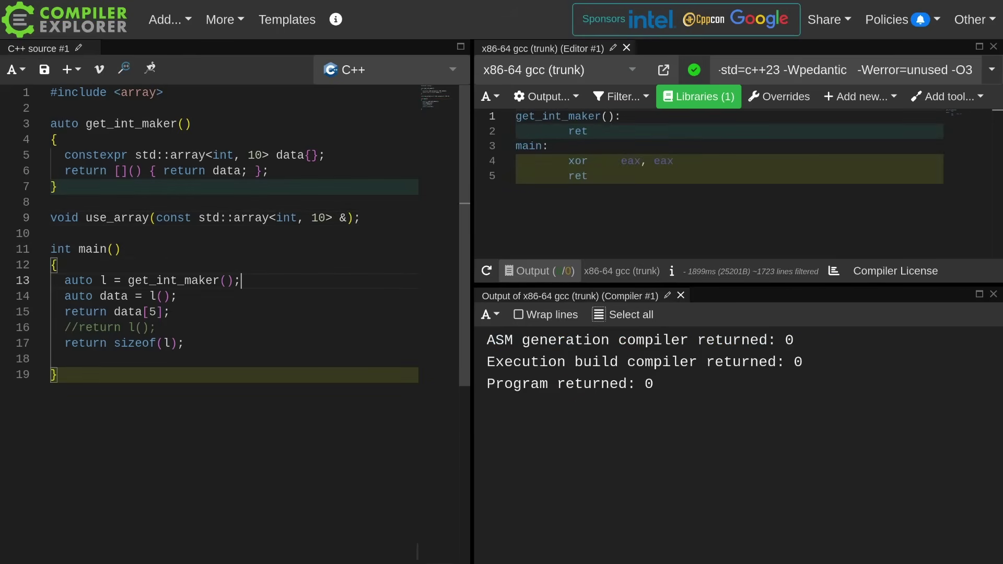
pyautogui.press('Down')
pyautogui.press('Return')
pyautogui.write('return')
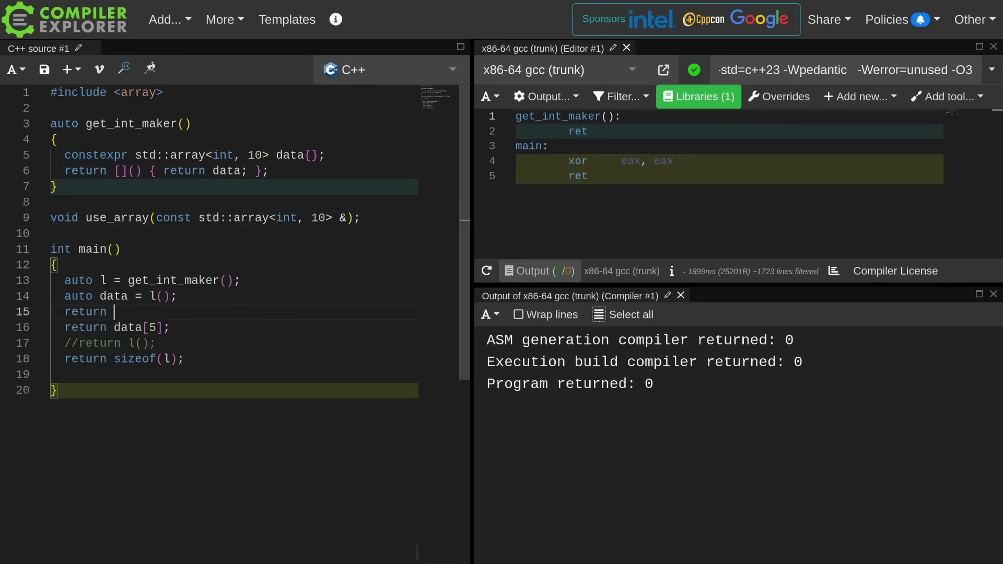
pyautogui.write(' use')
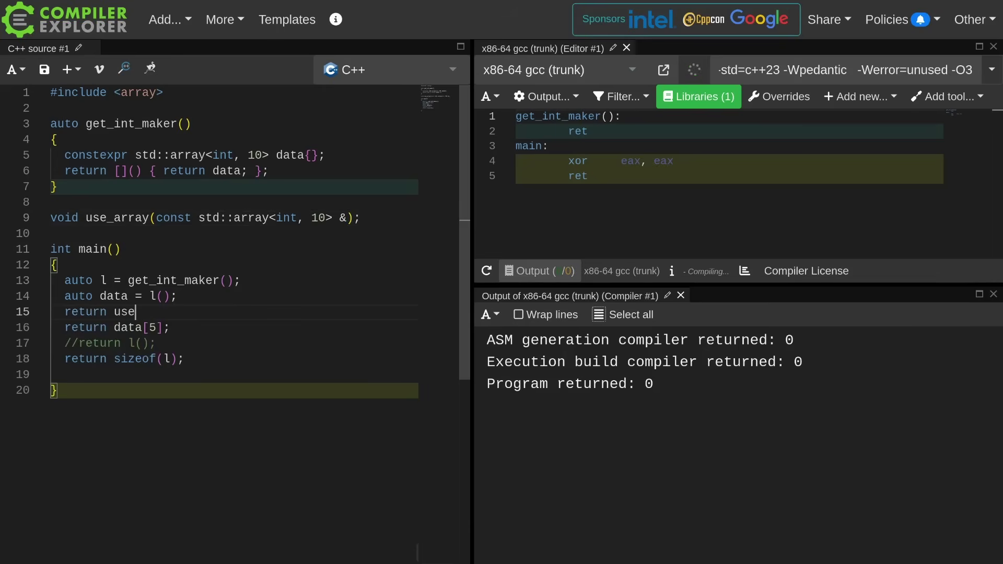
pyautogui.write('_array(')
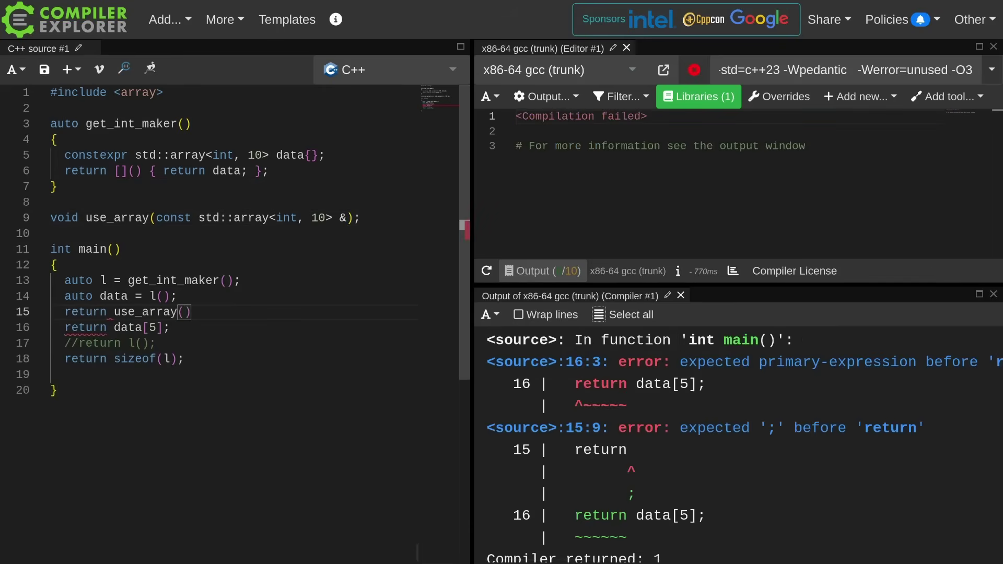
pyautogui.write('data);')
pyautogui.press('Down')
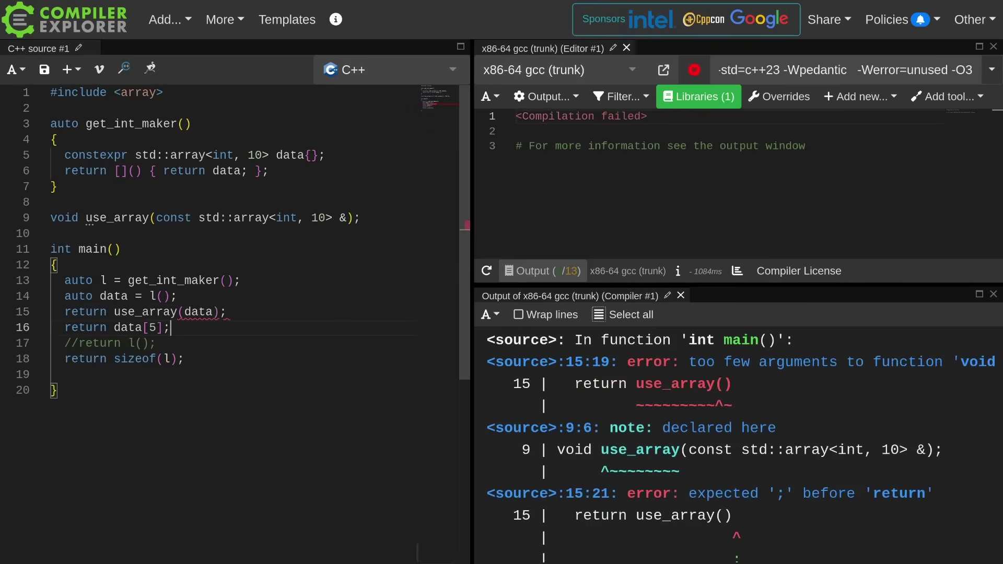
pyautogui.hotkey('shift', 'Down')
pyautogui.hotkey('shift', 'Down')
pyautogui.hotkey('shift', 'Down')
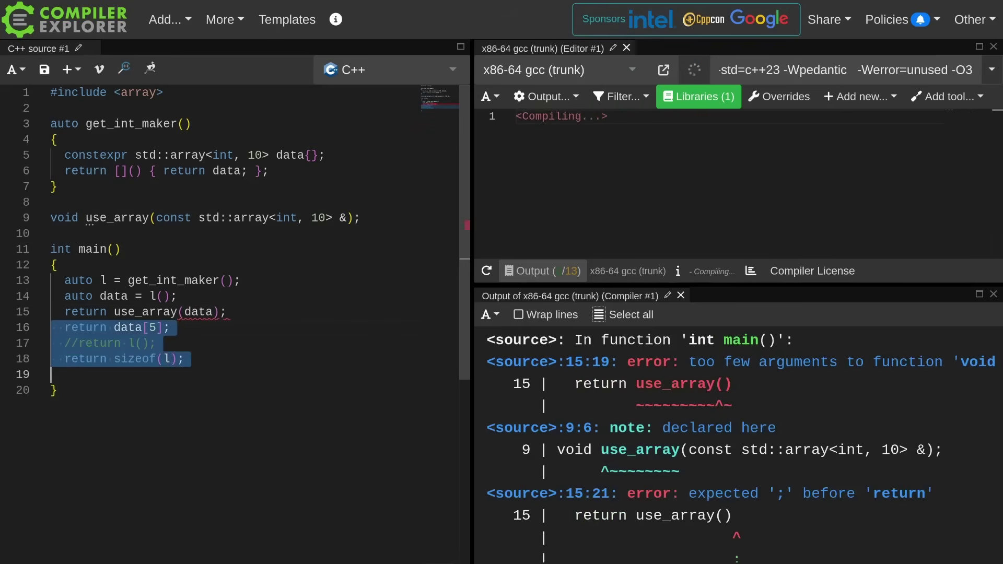
pyautogui.press('Delete')
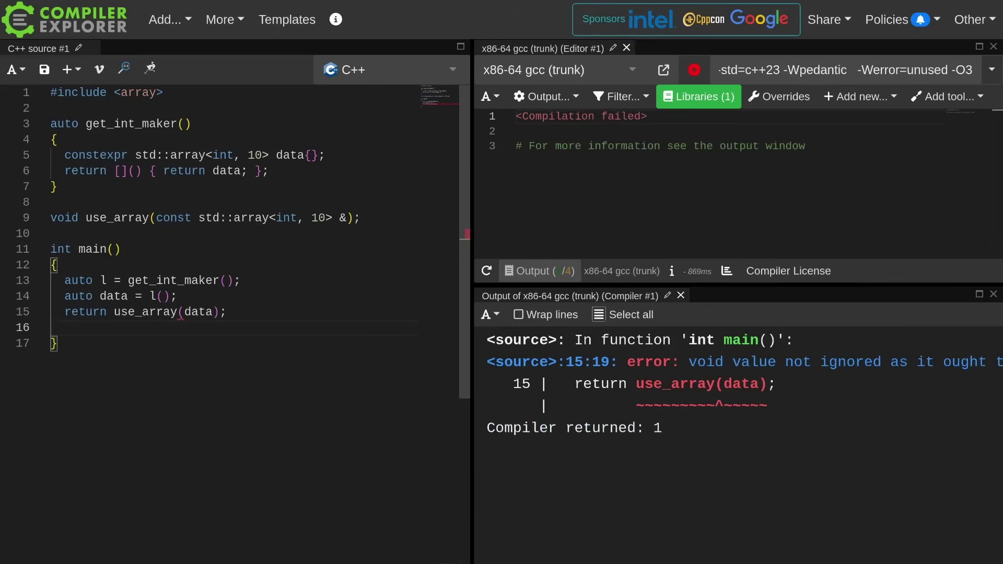
pyautogui.doubleClick(98, 312)
pyautogui.press('Delete')
pyautogui.press('Delete')
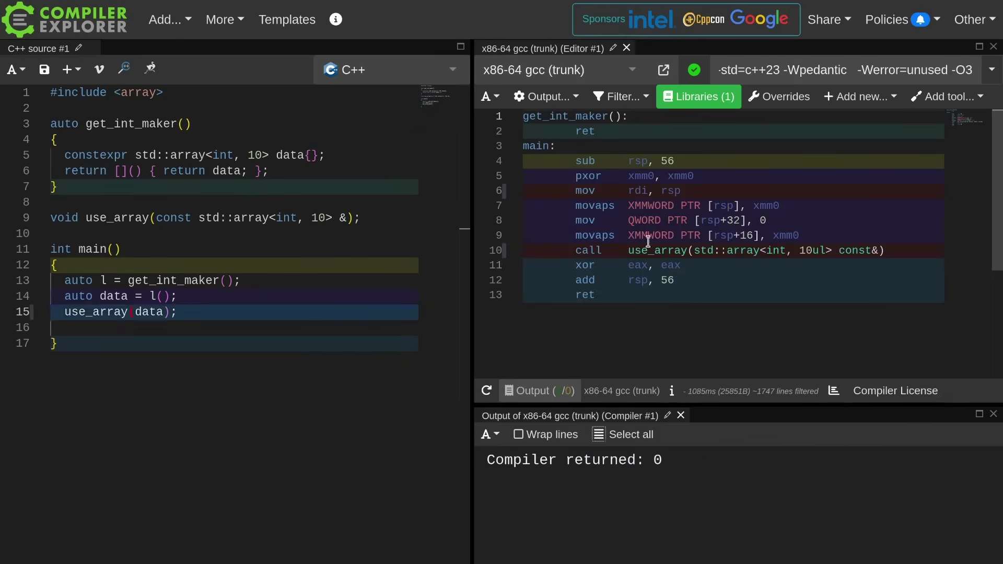
pyautogui.moveTo(627, 206); pyautogui.dragTo(814, 240)
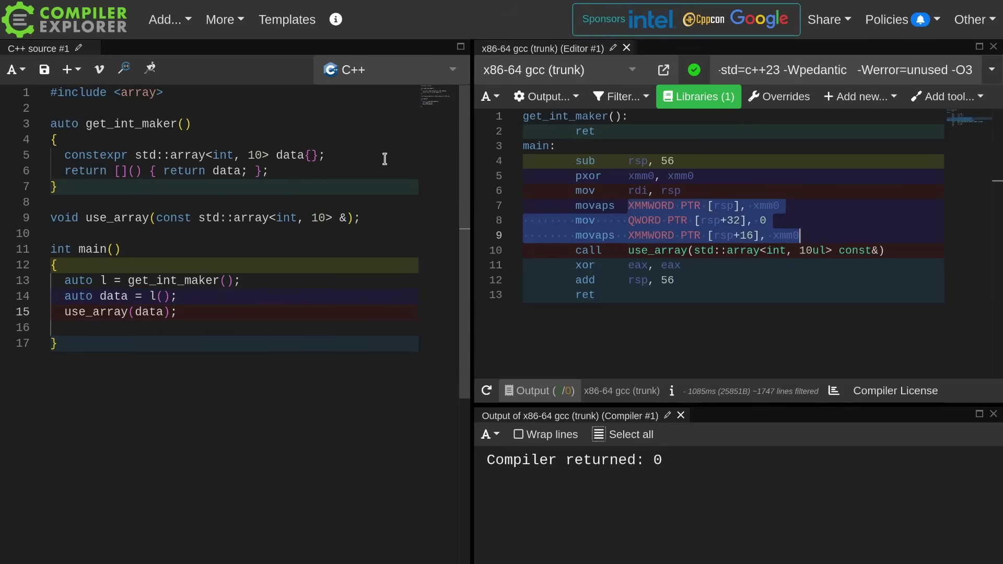
# Turn data's empty brace initializer on line 5 into an immediately invoked lambda
pyautogui.click(364, 153)
pyautogui.press('BackSpace')
pyautogui.press('BackSpace')
pyautogui.press('BackSpace')
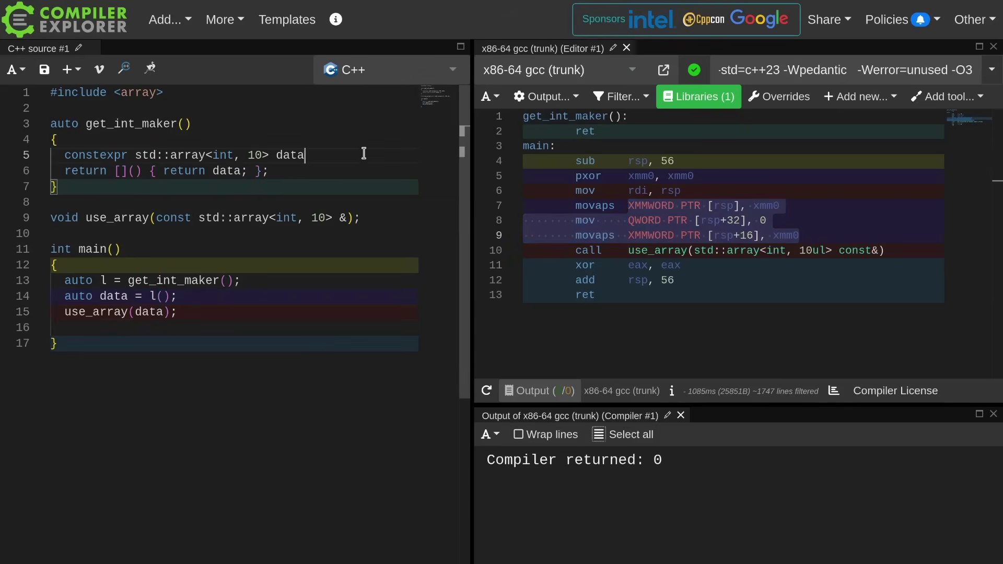
pyautogui.write(' =')
pyautogui.press('Return')
pyautogui.write('[](){')
pyautogui.press('Return')
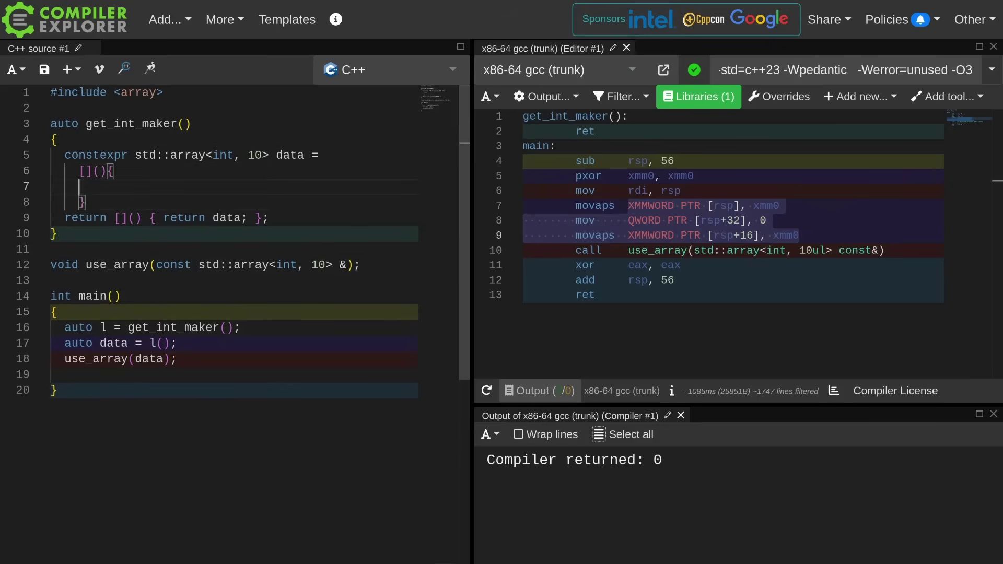
pyautogui.press('Down')
pyautogui.write(';')
pyautogui.write('()')
pyautogui.press('Up')
pyautogui.write('std::arr')
pyautogui.write('ay<')
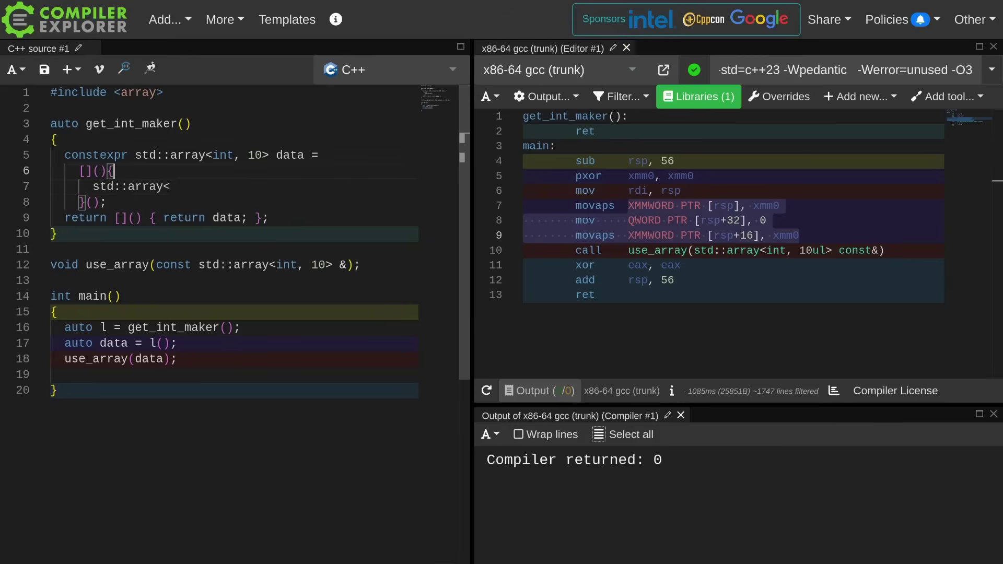
# Make the lambda return std::array<int, 10>{9,8,6,2,3,10,1,4,6,8}
pyautogui.press('Down')
pyautogui.hotkey('shift', 'Up')
pyautogui.hotkey('shift', 'Up')
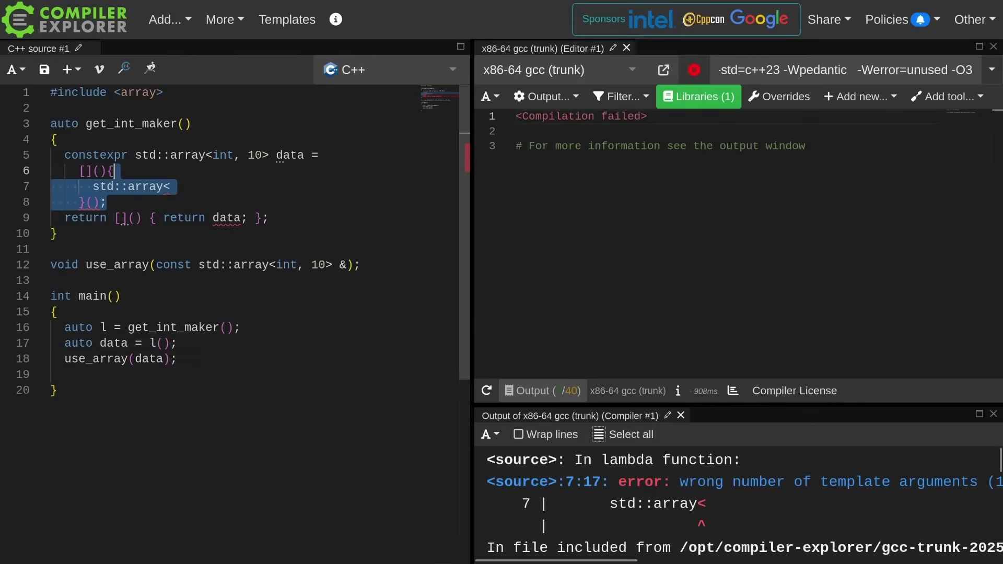
pyautogui.press('Down')
pyautogui.press('Home')
pyautogui.write('r')
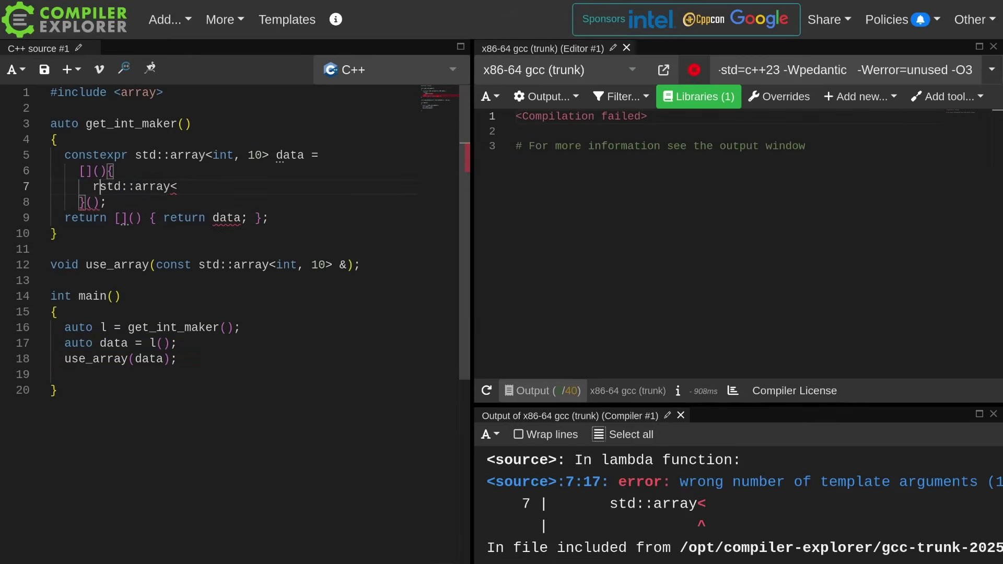
pyautogui.write('eturn ')
pyautogui.write('int ,')
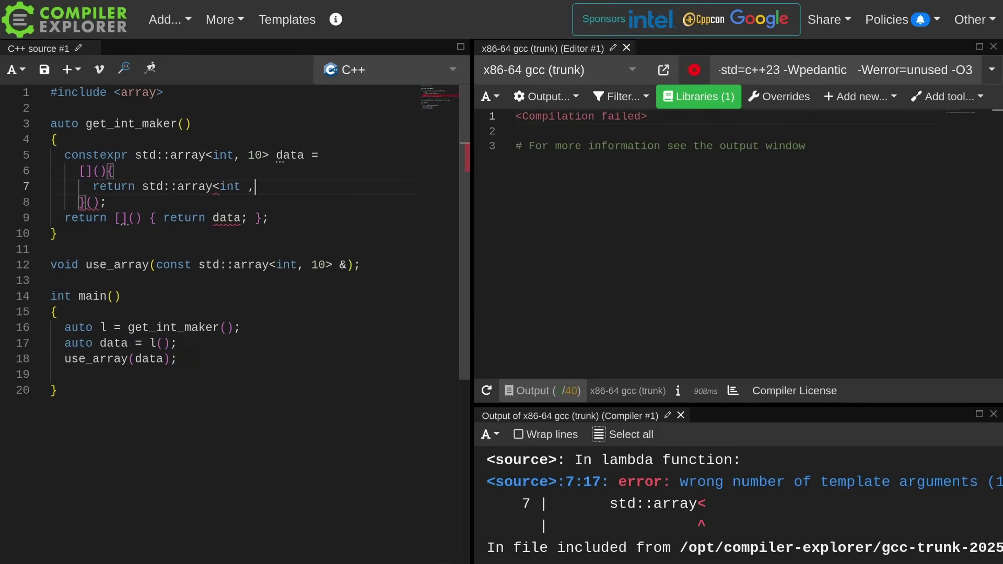
pyautogui.write(' 10')
pyautogui.press('BackSpace')
pyautogui.press('BackSpace')
pyautogui.press('BackSpace')
pyautogui.press('BackSpace')
pyautogui.write(', 10>{9,8,6,2,1,')
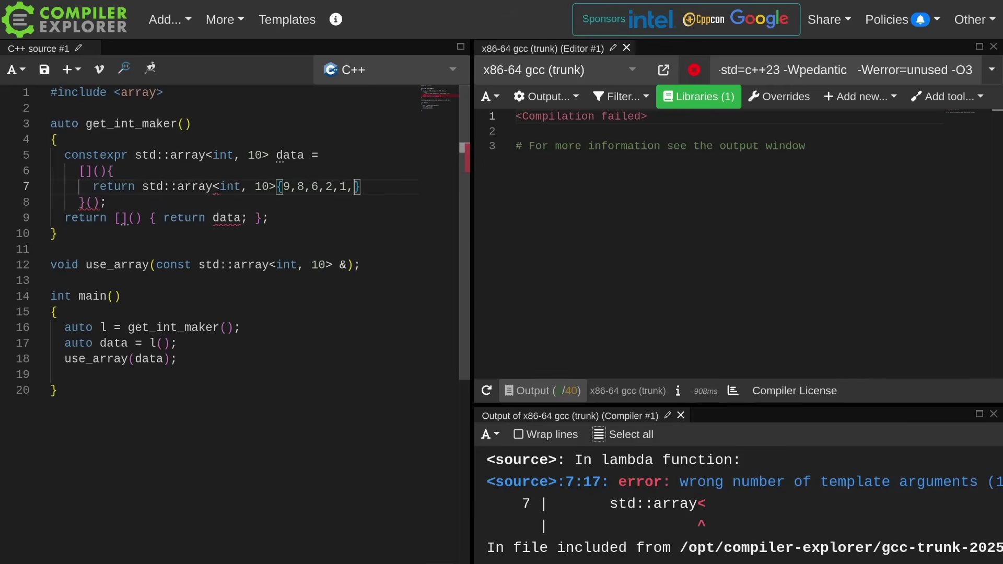
pyautogui.write('4,6,8')
pyautogui.press('Left')
pyautogui.press('Left')
pyautogui.hotkey('shift', 'Left')
pyautogui.hotkey('shift', 'Left')
pyautogui.hotkey('shift', 'Left')
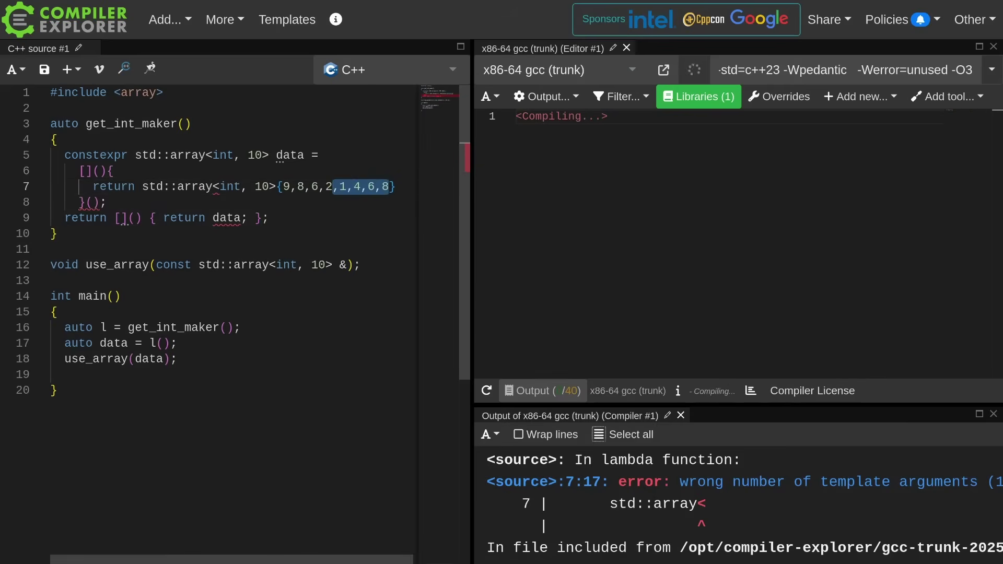
pyautogui.press('Left')
pyautogui.write(',3')
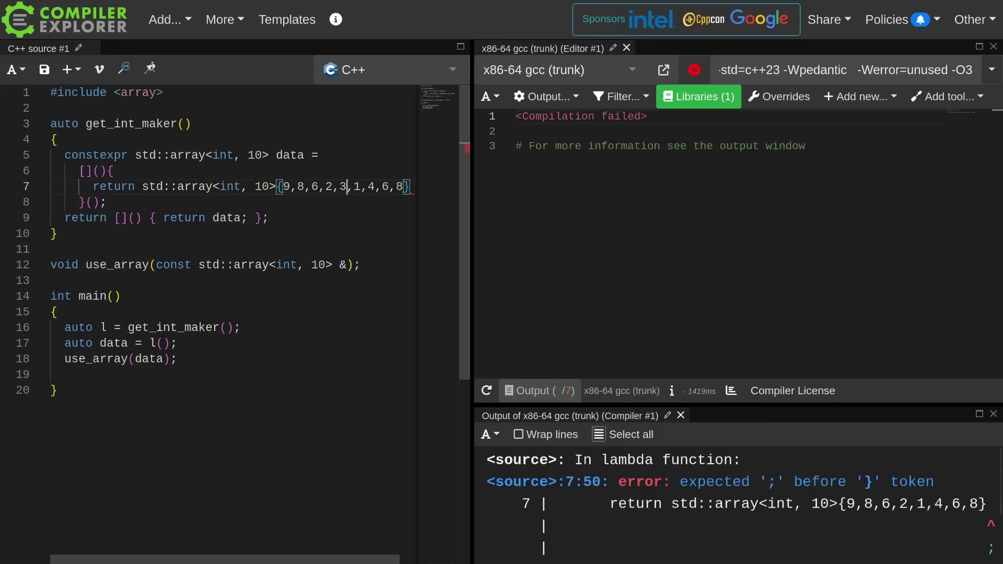
pyautogui.write(', 10,')
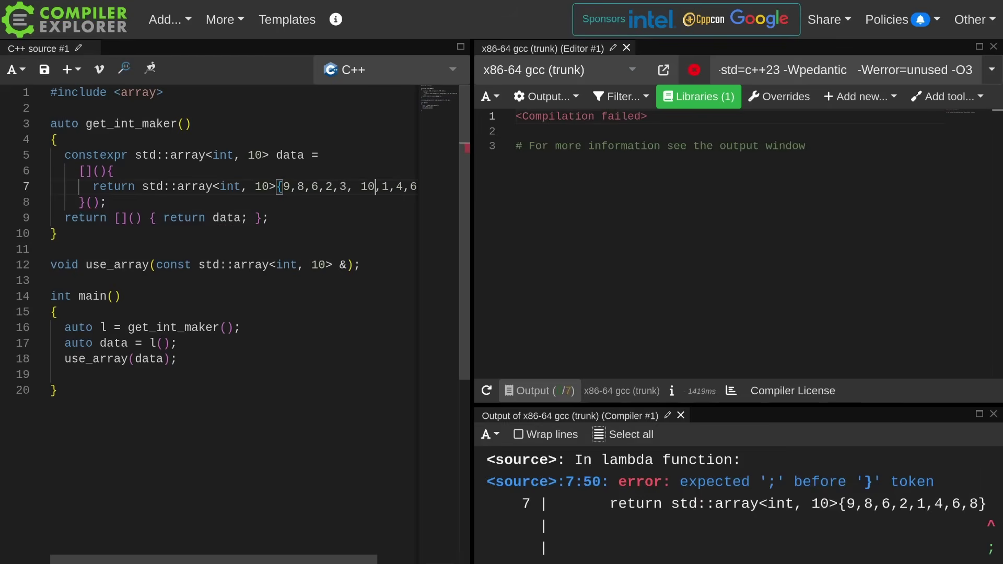
pyautogui.scroll(-3, 714, 253)
pyautogui.scroll(-1, 715, 253)
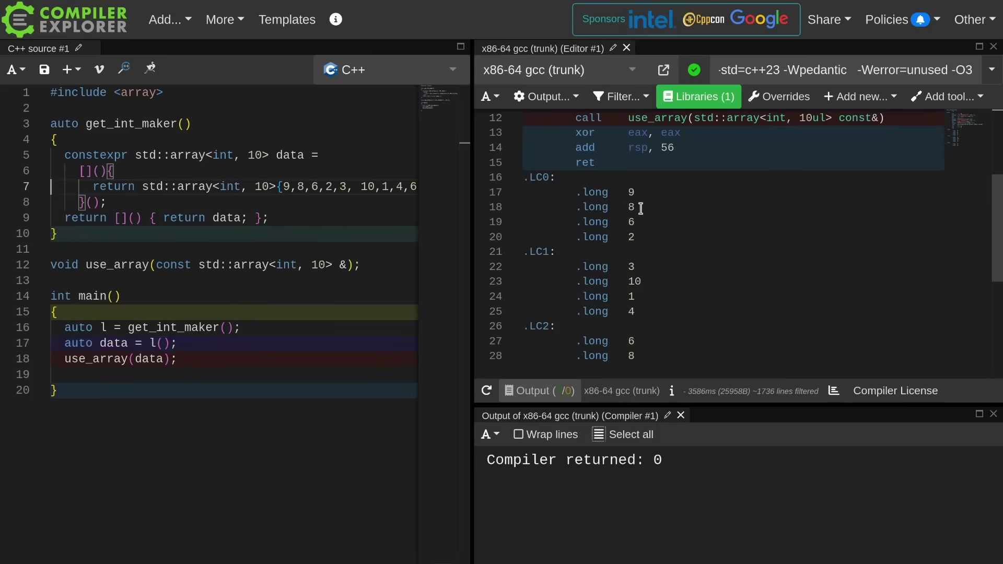
# Tidy the lambda on line 9 and add 'return sizeof(l);' after creating l
pyautogui.click(152, 218)
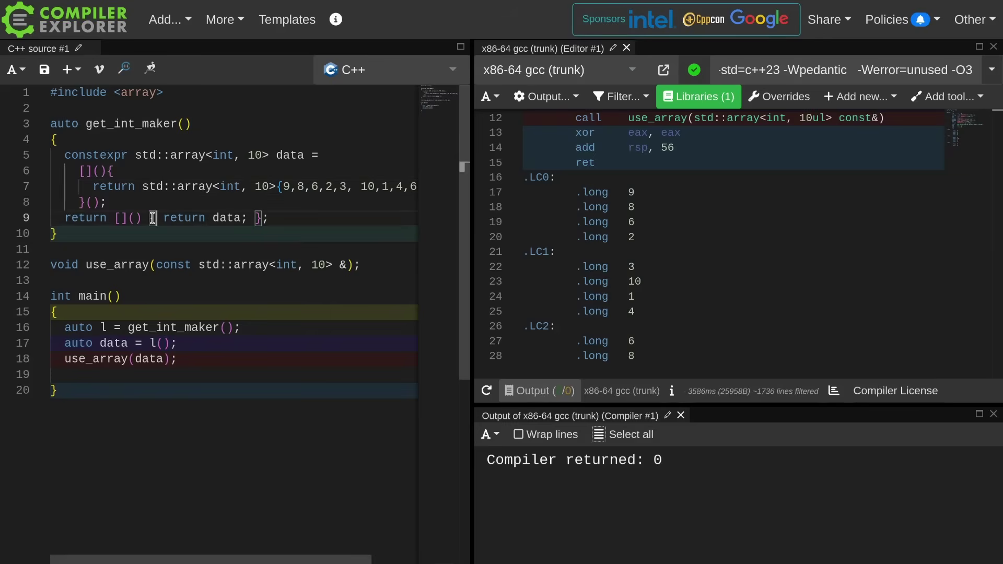
pyautogui.press('BackSpace')
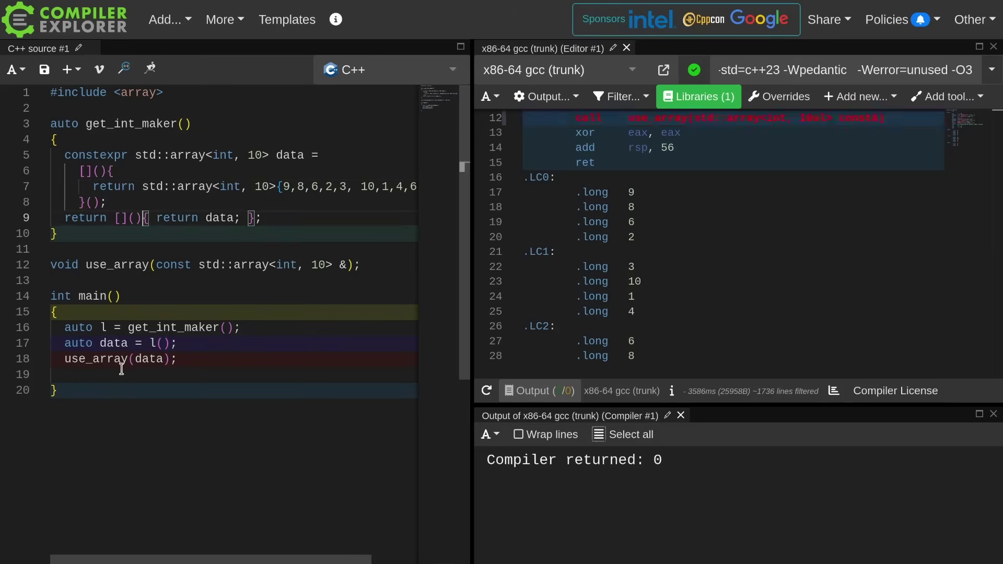
pyautogui.click(245, 328)
pyautogui.press('Return')
pyautogui.write('r')
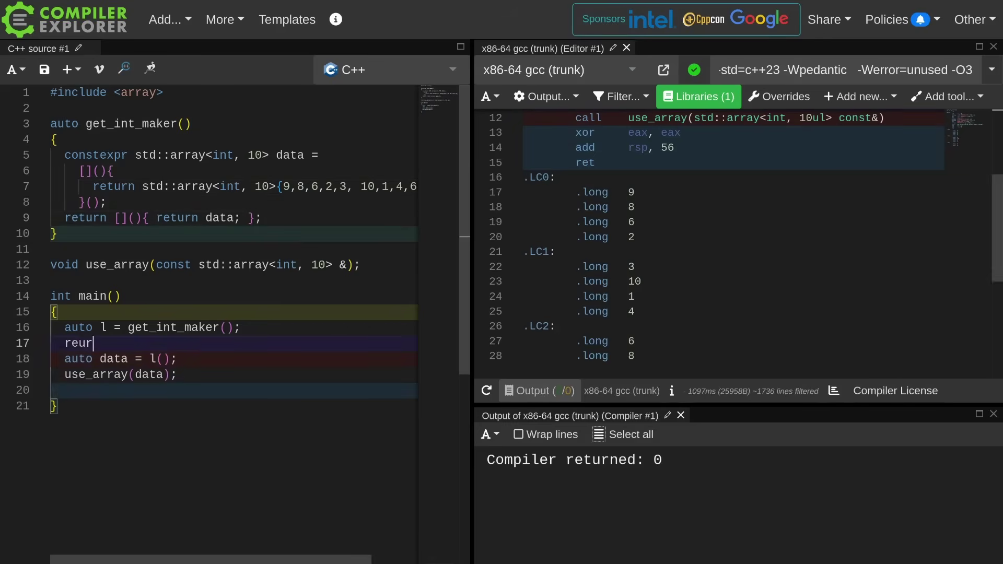
pyautogui.write('eturn sizeof(l);')
pyautogui.press('Return')
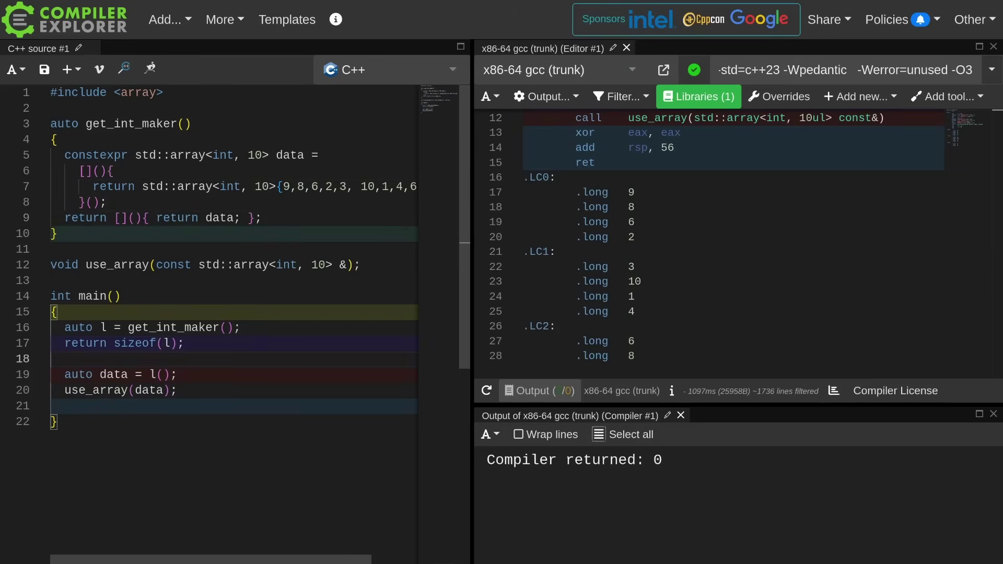
# Comment out the 'auto data = l();' and 'use_array(data);' lines with //
pyautogui.press('Down')
pyautogui.write('//')
pyautogui.press('Down')
pyautogui.press('Home')
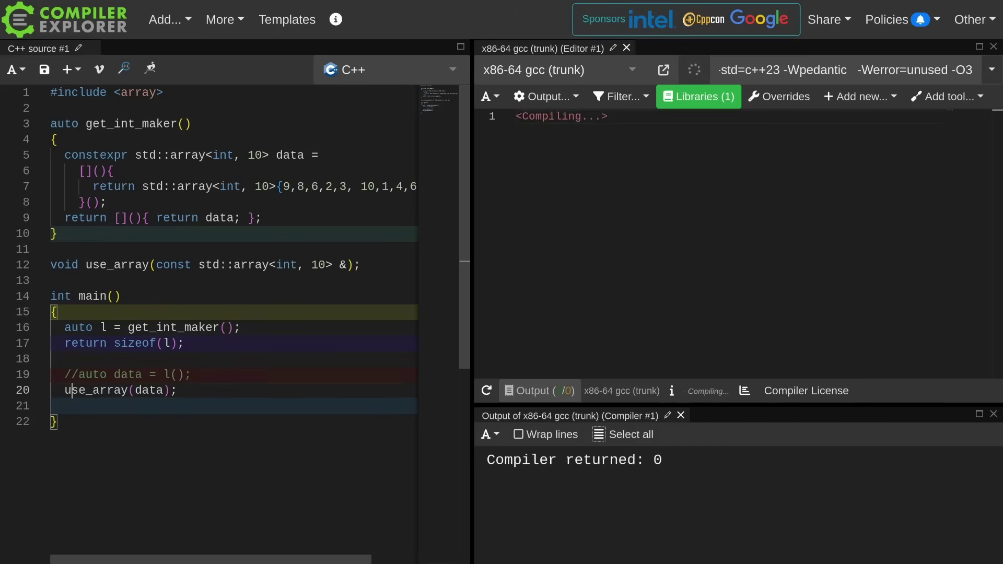
pyautogui.write('//')
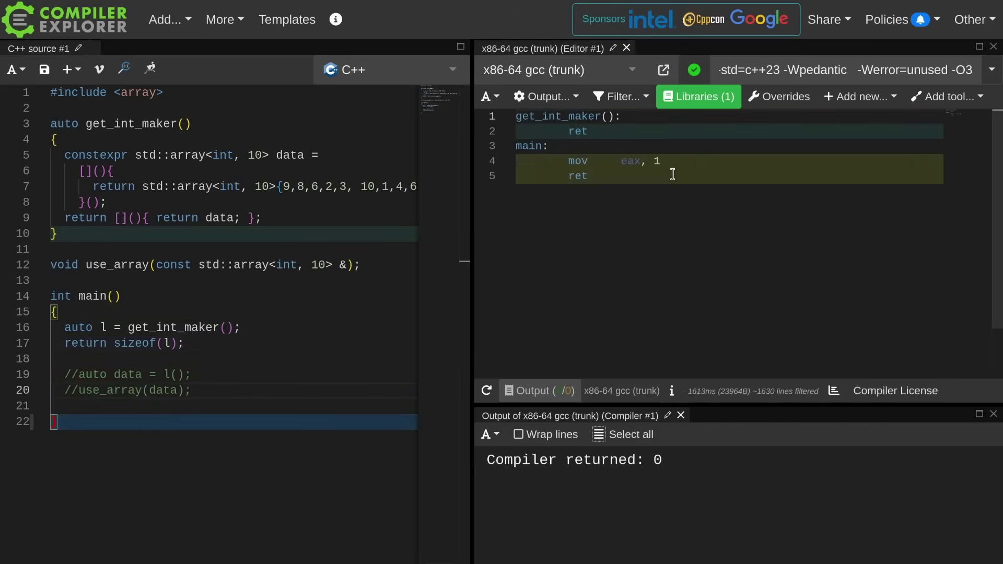
# Switch to x86-64 clang (trunk), capture with [=], and mark the size 40 in the assembly
pyautogui.click(602, 70)
pyautogui.click(531, 430)
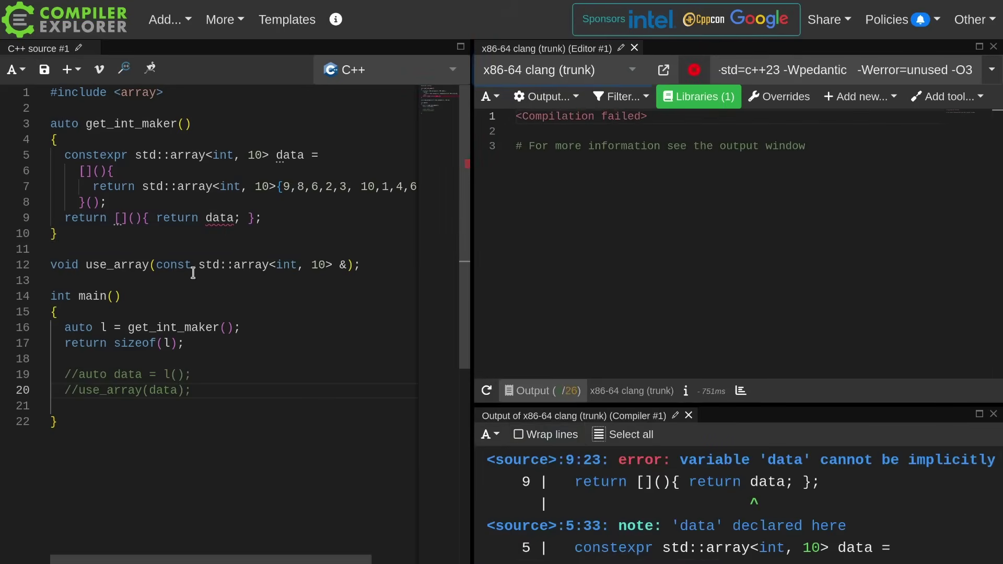
pyautogui.click(120, 220)
pyautogui.write('&')
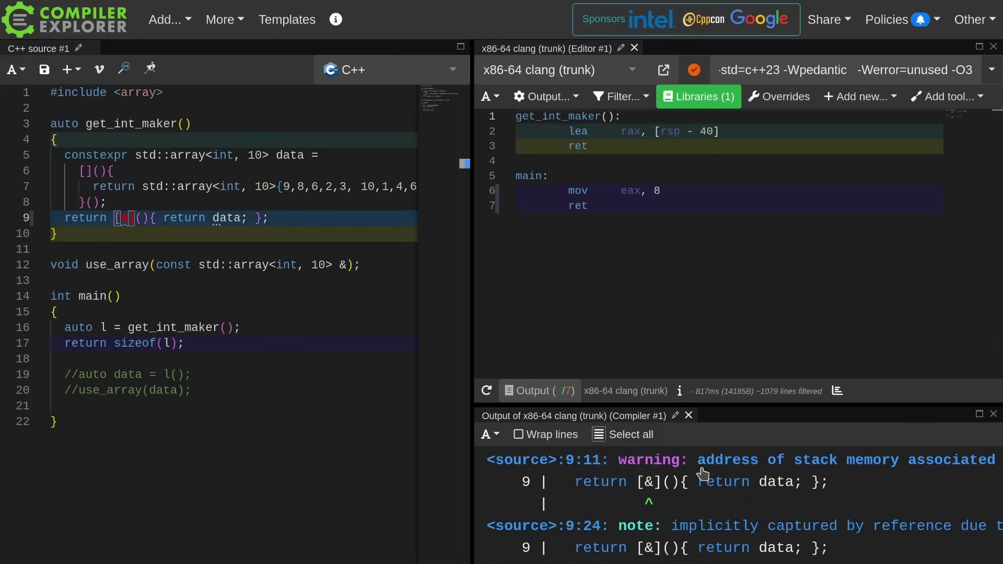
pyautogui.write('=')
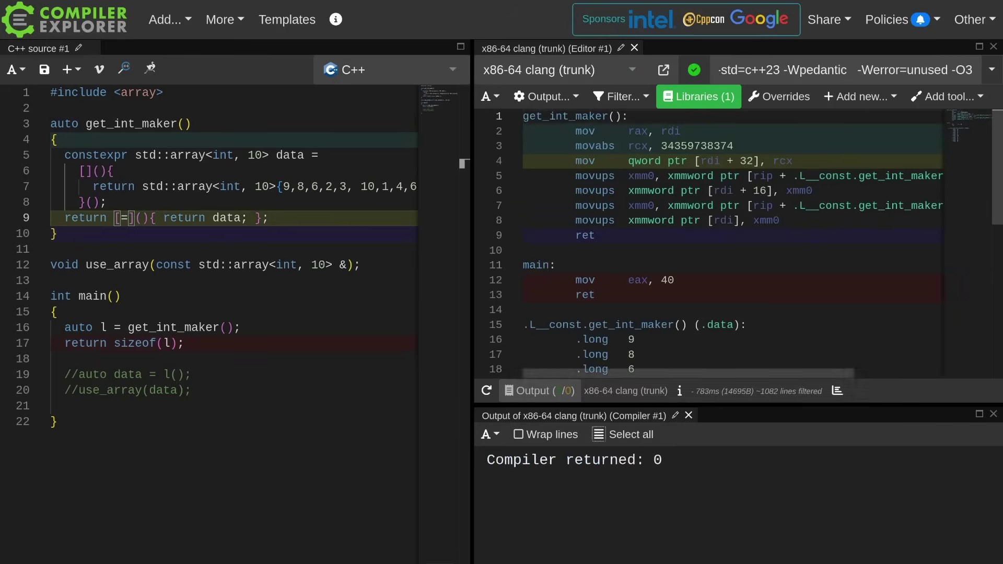
pyautogui.moveTo(676, 280); pyautogui.dragTo(584, 271)
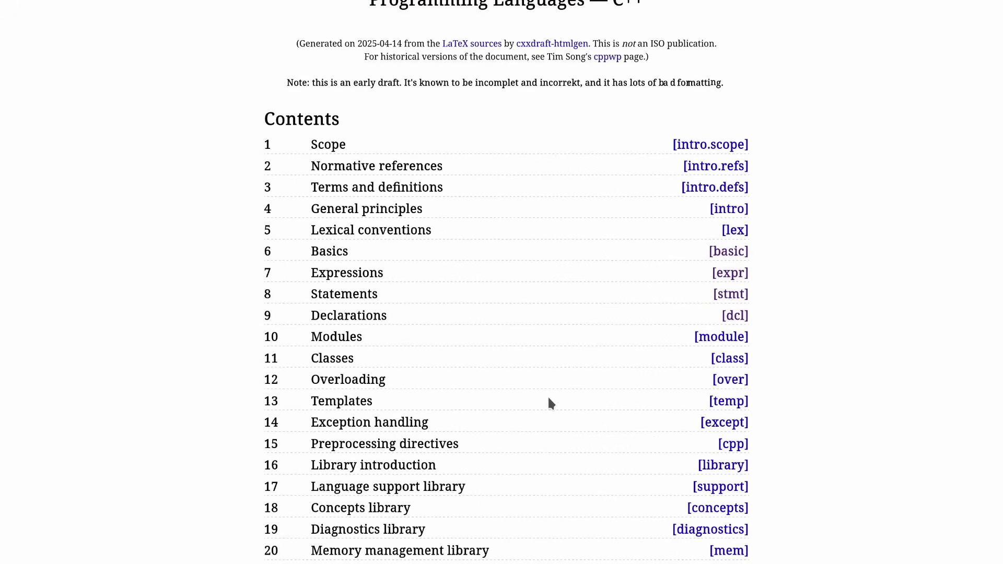
pyautogui.scroll(-1, 548, 400)
pyautogui.scroll(-1, 548, 400)
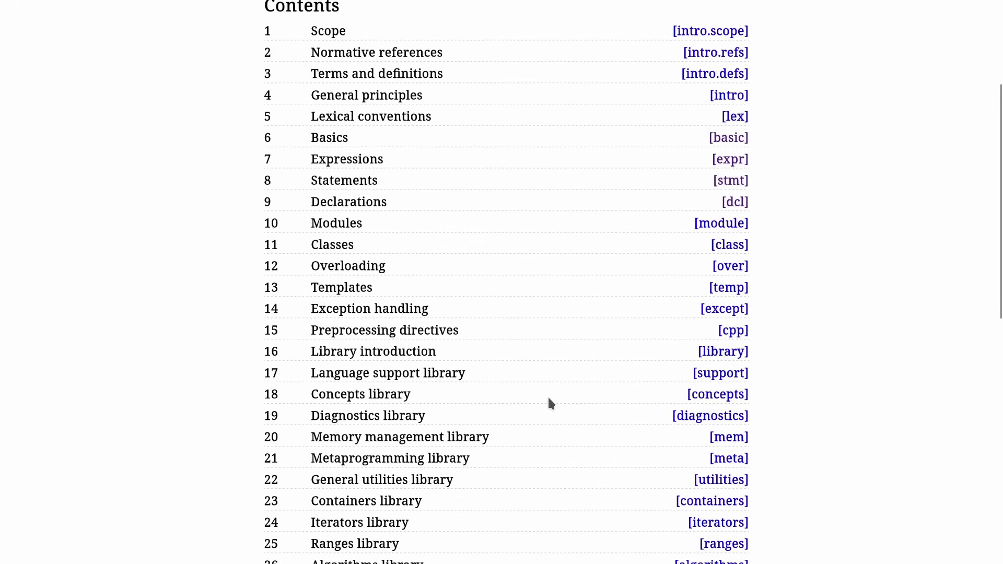
pyautogui.scroll(-3, 549, 395)
pyautogui.scroll(-5, 548, 396)
# Search the draft standard's index for constexpr and closure passages
pyautogui.click(283, 423)
pyautogui.hotkey('ctrl', 'f')
pyautogui.write('lambda')
pyautogui.click(399, 284)
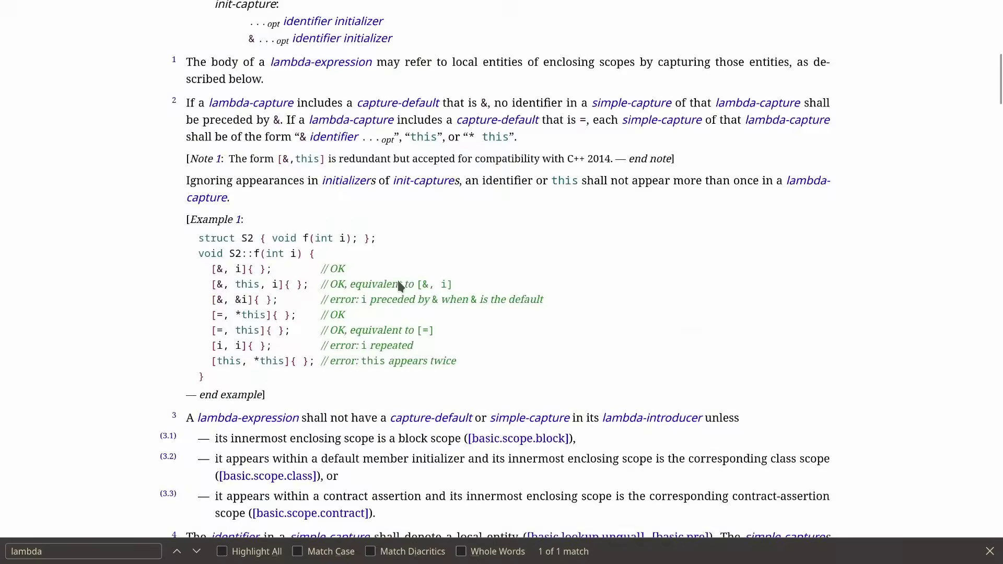
pyautogui.press('Return')
pyautogui.press('Return')
pyautogui.hotkey('ctrl', 'a')
pyautogui.write('constexpr')
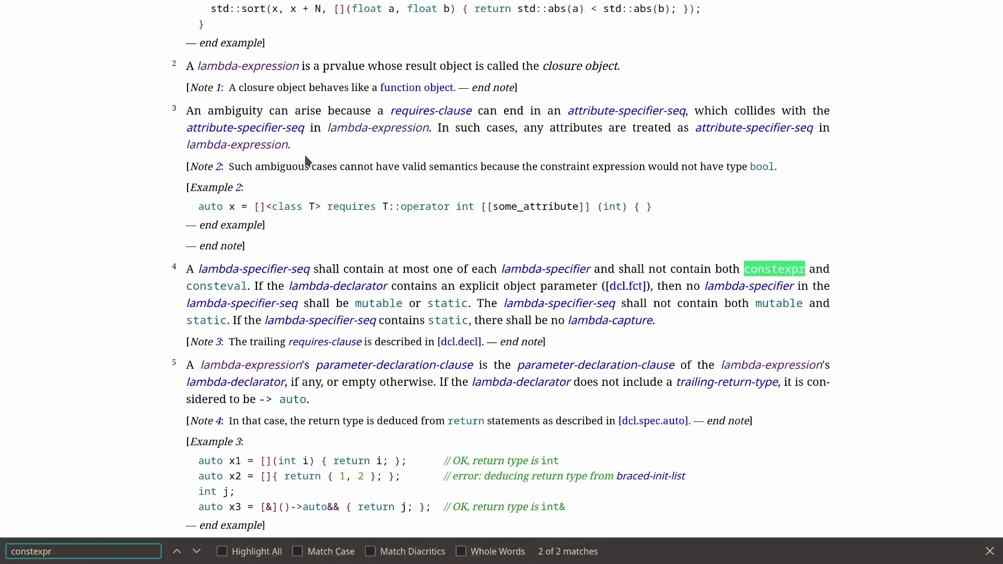
pyautogui.scroll(-3, 306, 161)
pyautogui.press('BackSpace')
pyautogui.press('BackSpace')
pyautogui.press('BackSpace')
pyautogui.press('BackSpace')
pyautogui.press('BackSpace')
pyautogui.write('closu')
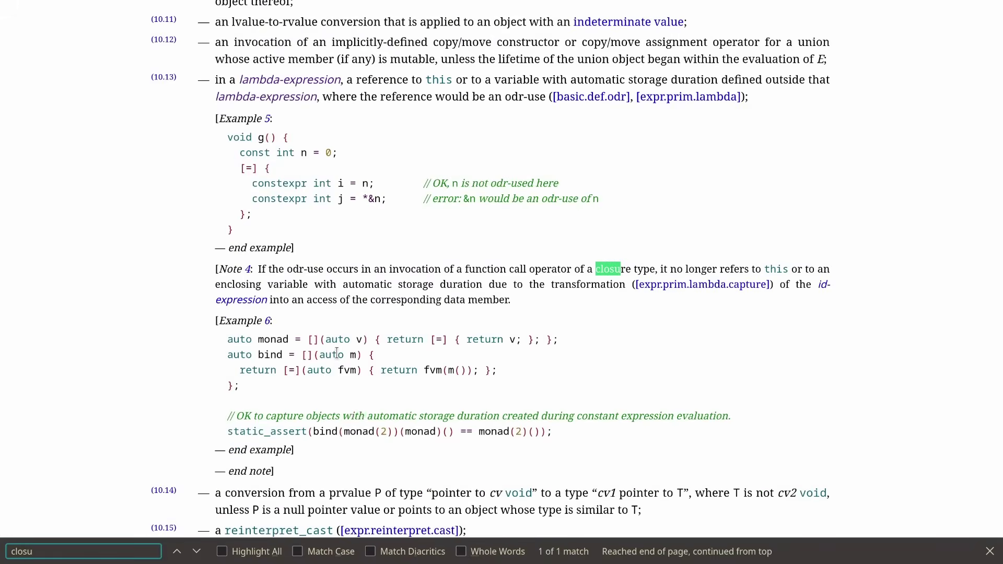
# Step through the draft's matches for lambda, constant expressions and capture
pyautogui.hotkey('ctrl', 'a')
pyautogui.write('lambda')
pyautogui.press('Return')
pyautogui.press('Return')
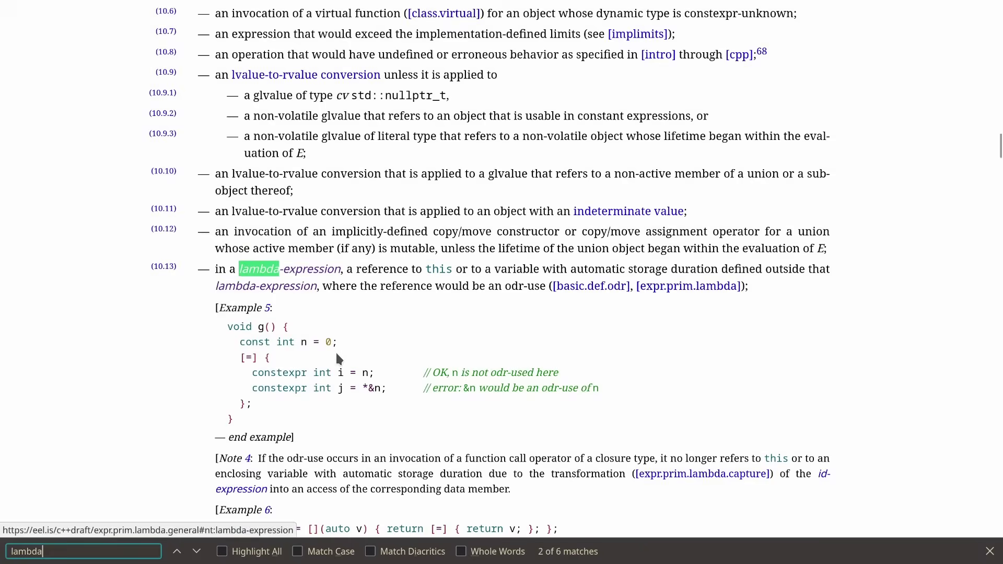
pyautogui.scroll(-5, 337, 357)
pyautogui.hotkey('ctrl', 'a')
pyautogui.write('constant exp')
pyautogui.press('Return')
pyautogui.press('Return')
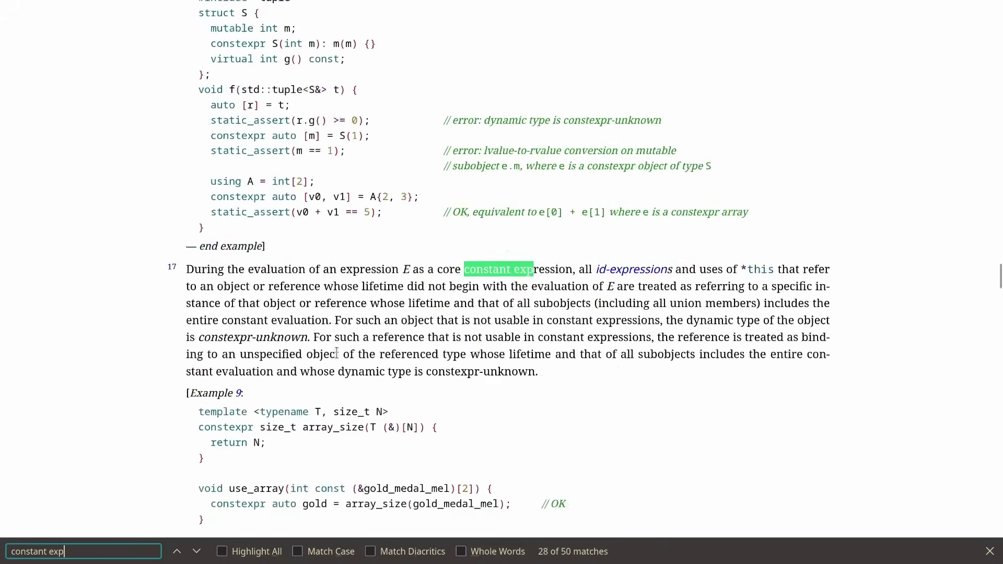
pyautogui.press('Return')
pyautogui.scroll(-3, 335, 352)
pyautogui.press('Return')
pyautogui.hotkey('ctrl', 'a')
pyautogui.write('capture')
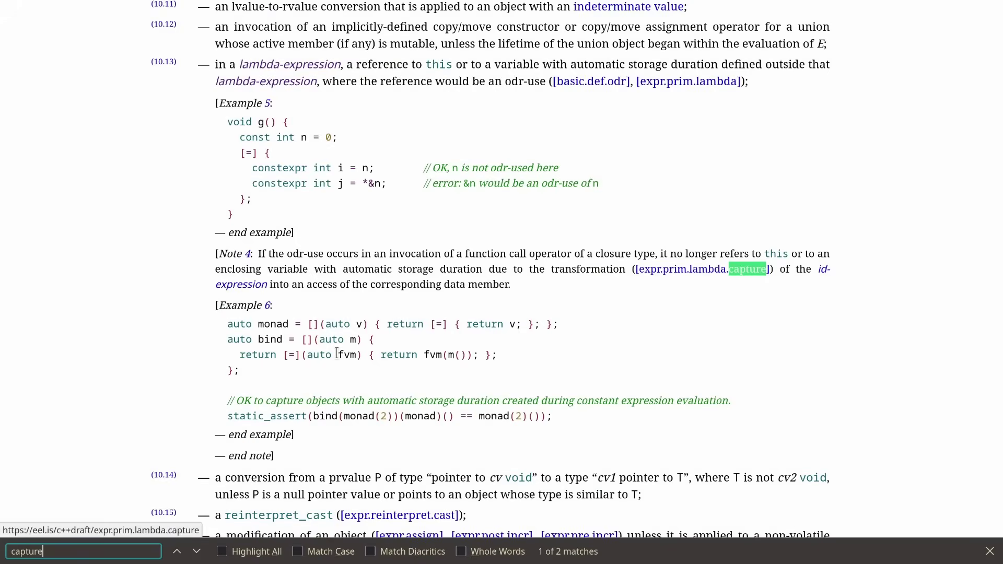
pyautogui.scroll(-2, 336, 351)
pyautogui.press('Return')
pyautogui.scroll(-2, 707, 172)
pyautogui.scroll(-6, 706, 173)
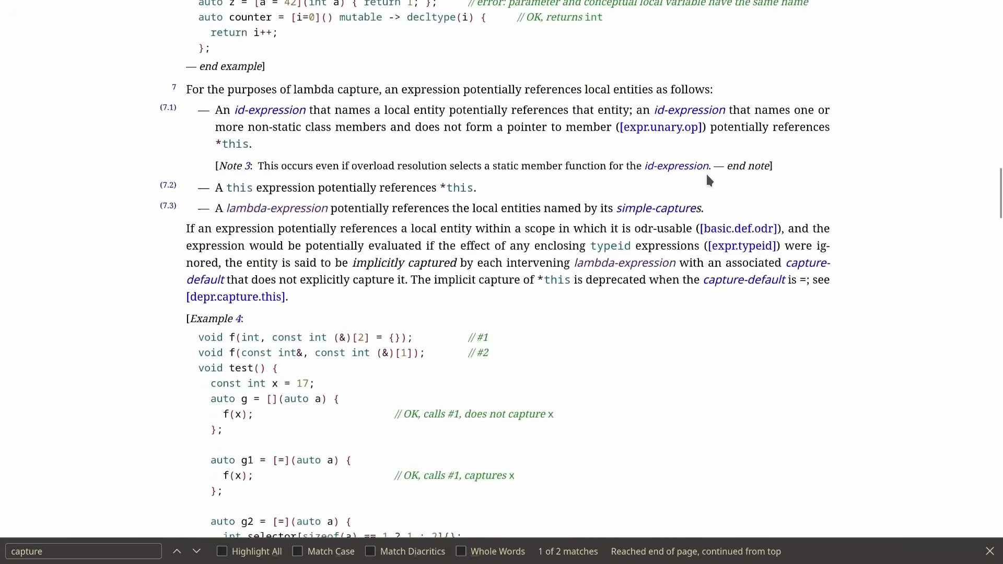
pyautogui.scroll(-6, 707, 175)
pyautogui.scroll(-3, 707, 175)
pyautogui.scroll(-3, 707, 175)
pyautogui.scroll(-5, 707, 175)
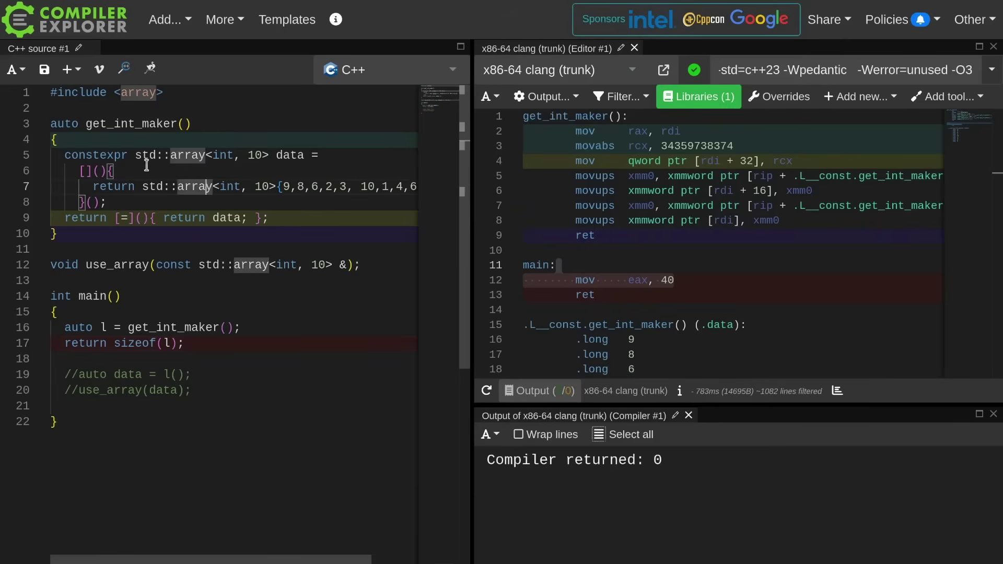
# Change data's type from std::array<int, 10> to an unsized int array
pyautogui.moveTo(136, 156); pyautogui.dragTo(270, 159)
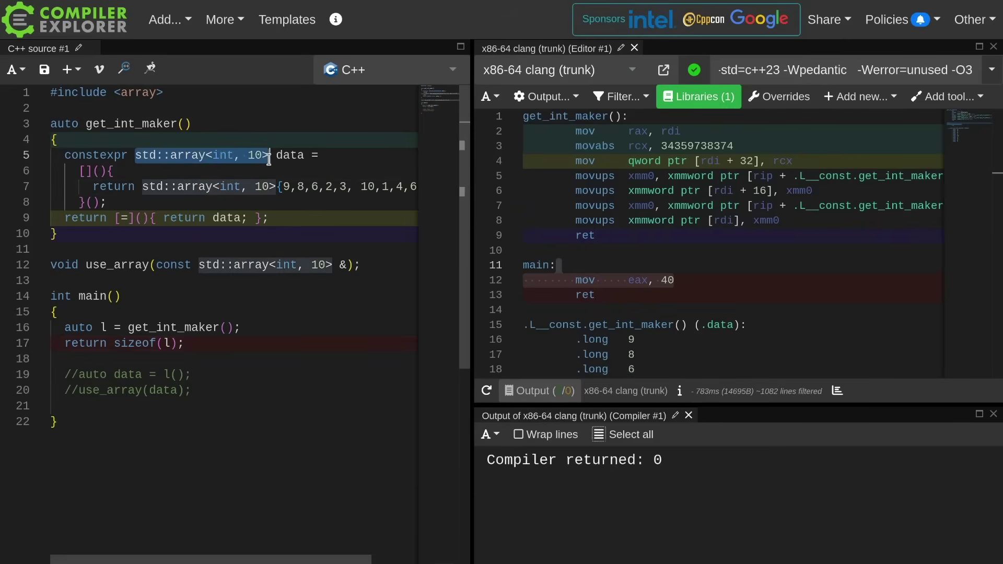
pyautogui.press('BackSpace')
pyautogui.write('int data')
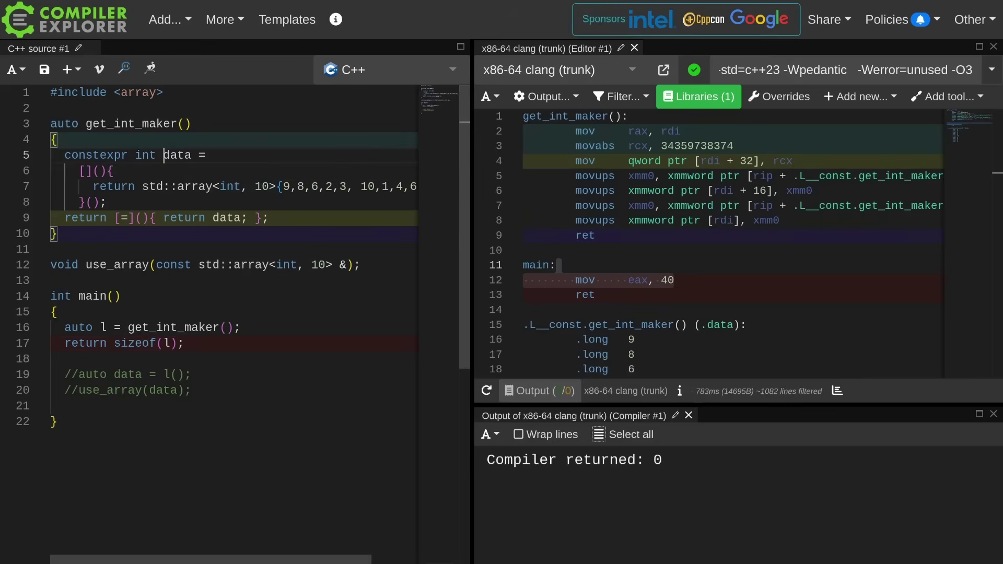
pyautogui.write('[]')
pyautogui.hotkey('shift', 'Down')
pyautogui.hotkey('shift', 'Down')
pyautogui.hotkey('shift', 'Down')
pyautogui.press('BackSpace')
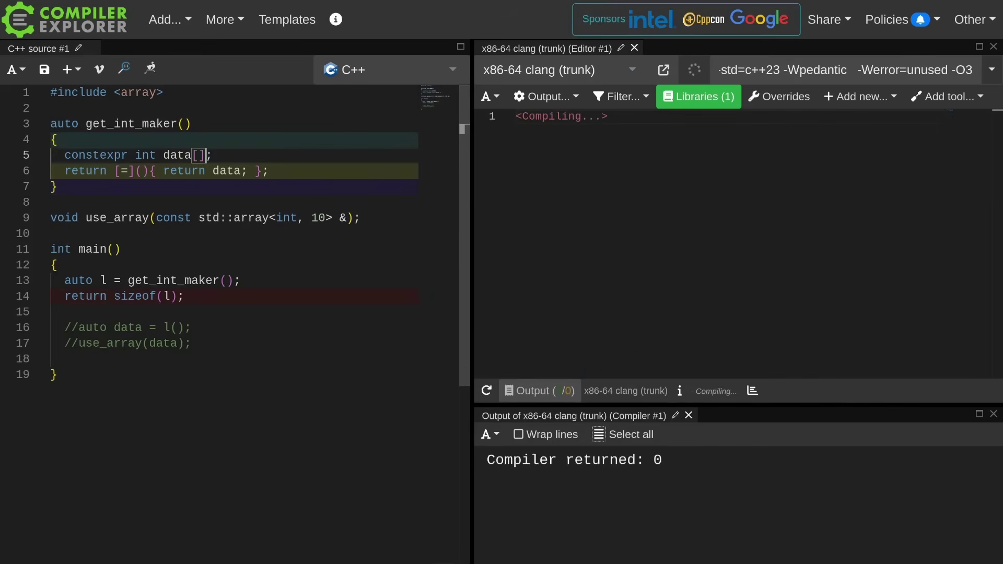
pyautogui.write(';')
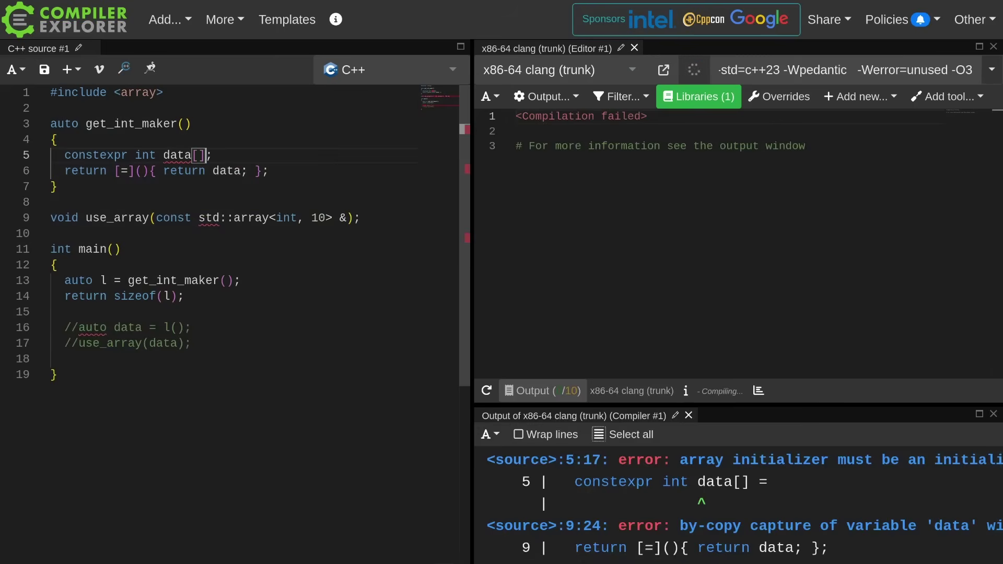
pyautogui.write('{')
pyautogui.hotkey('ctrl', 'z')
pyautogui.hotkey('ctrl', 'z')
pyautogui.hotkey('ctrl', 'z')
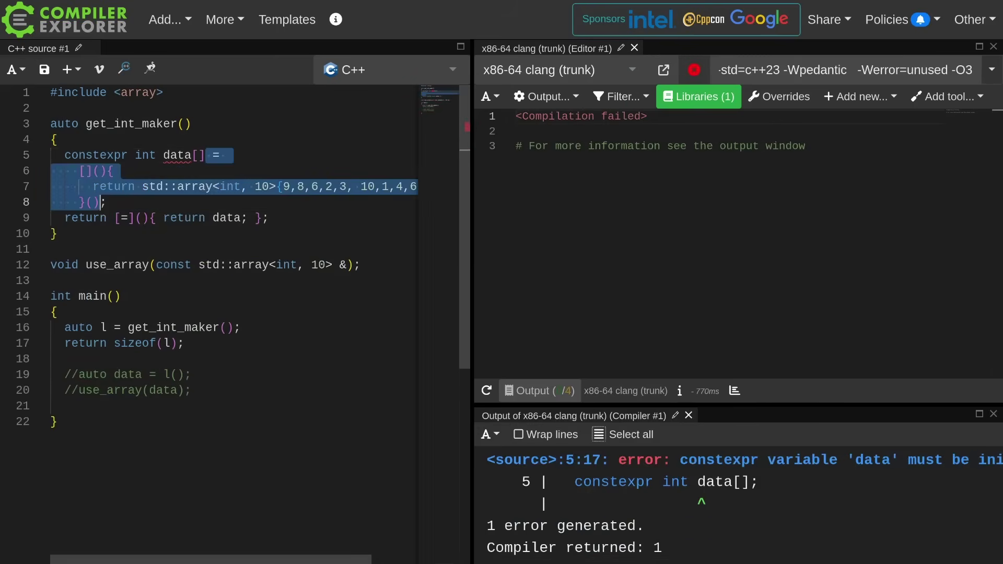
# Move the ten brace values onto data's declaration and delete the leftover lambda lines
pyautogui.press('Right')
pyautogui.press('Up')
pyautogui.press('End')
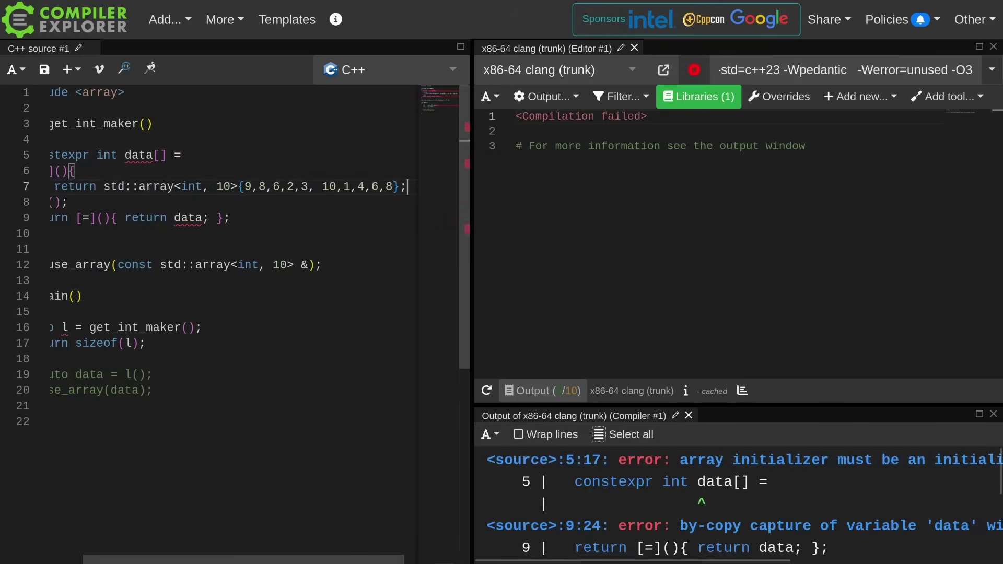
pyautogui.press('Left')
pyautogui.press('Left')
pyautogui.hotkey('shift', 'Left')
pyautogui.hotkey('shift', 'Left')
pyautogui.hotkey('shift', 'Left')
pyautogui.hotkey('shift', 'Left')
pyautogui.hotkey('shift', 'Left')
pyautogui.hotkey('shift', 'Left')
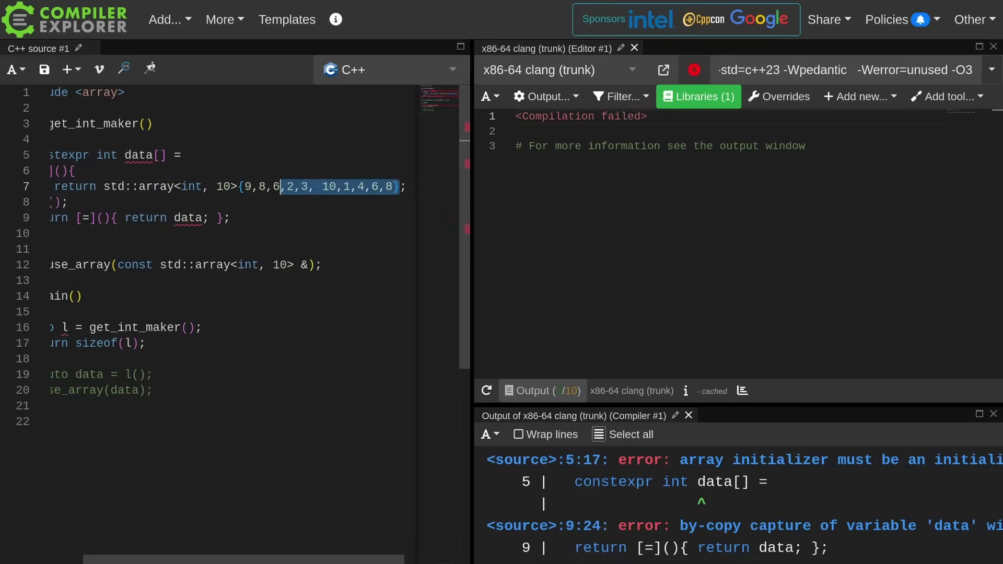
pyautogui.hotkey('shift', 'Left')
pyautogui.hotkey('shift', 'Left')
pyautogui.hotkey('shift', 'Left')
pyautogui.hotkey('shift', 'Left')
pyautogui.hotkey('ctrl', 'x')
pyautogui.press('Up')
pyautogui.press('Up')
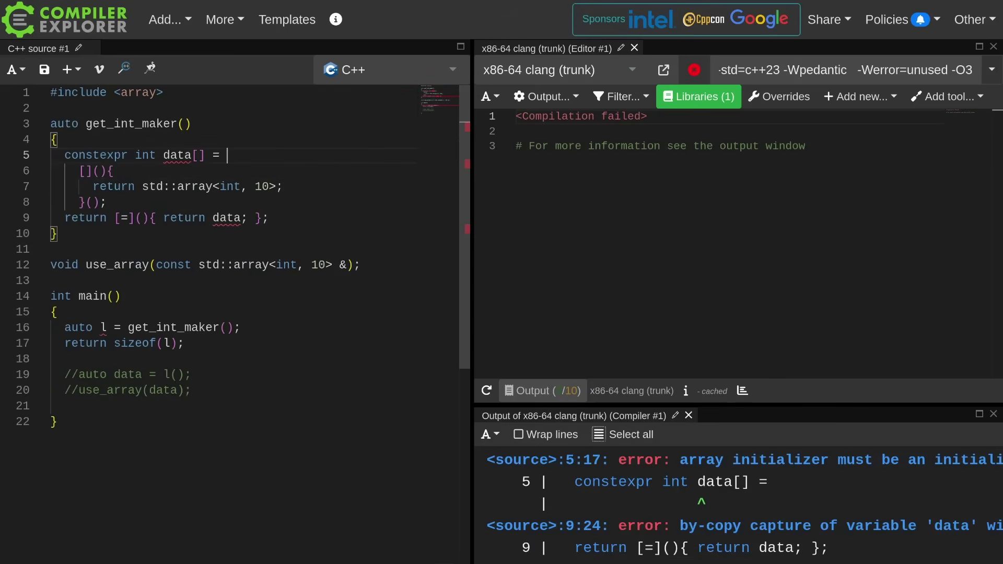
pyautogui.hotkey('ctrl', 'v')
pyautogui.write(';')
pyautogui.hotkey('shift', 'Down')
pyautogui.hotkey('shift', 'Down')
pyautogui.hotkey('shift', 'Down')
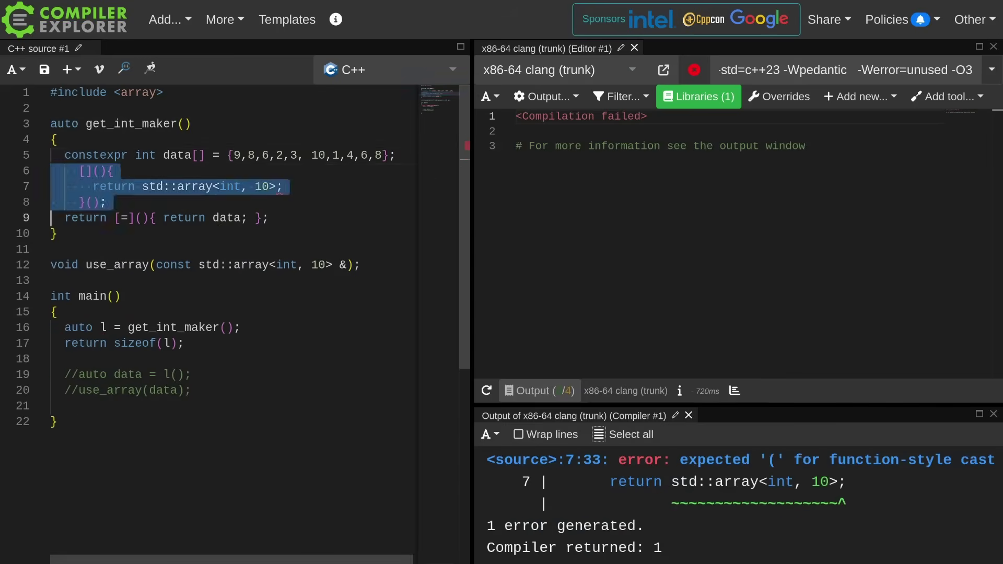
pyautogui.press('Delete')
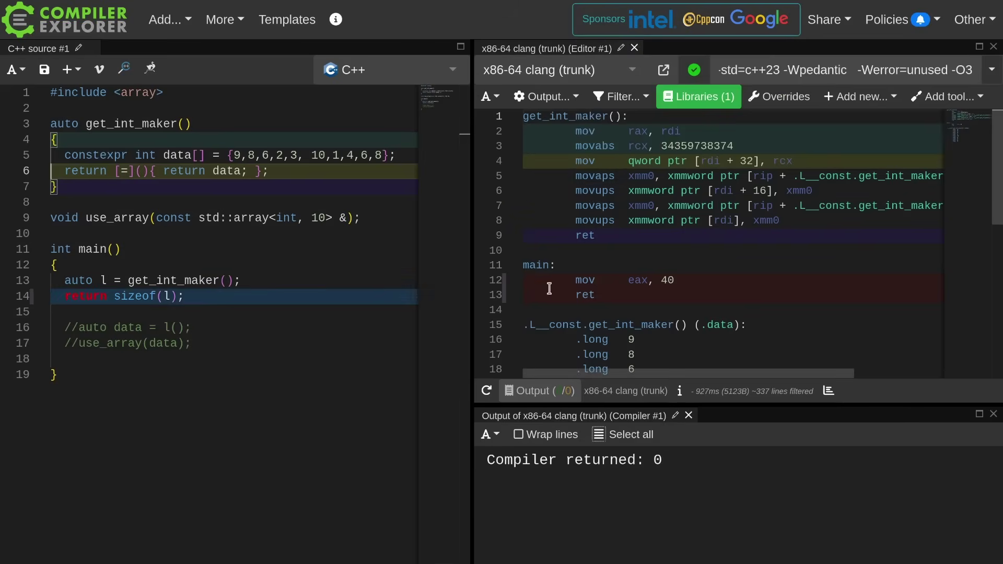
# Delete '=' from the line 6 capture to trigger Clang's implicit-capture error, then check the compiler list
pyautogui.click(129, 172)
pyautogui.press('BackSpace')
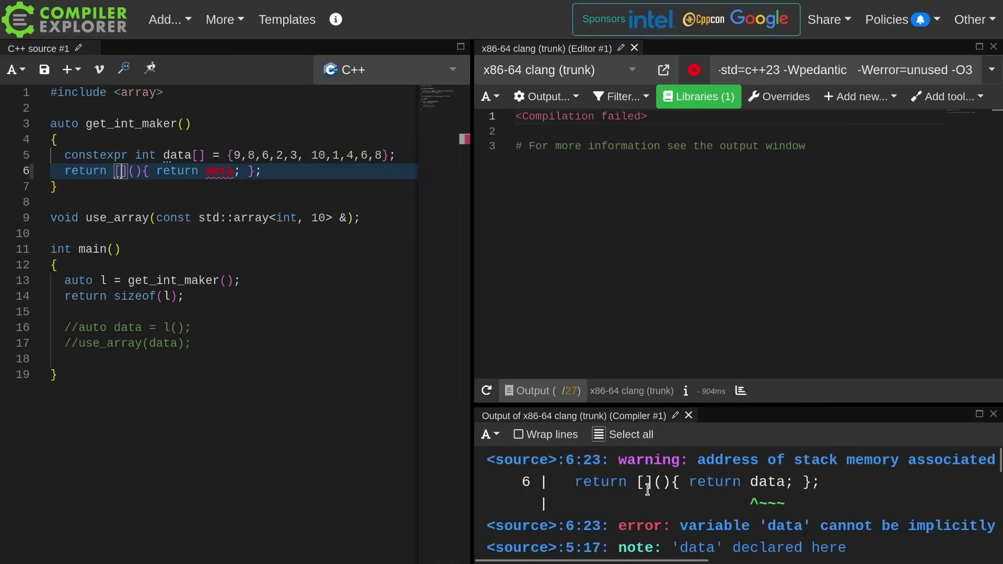
pyautogui.scroll(-3, 650, 490)
pyautogui.scroll(-1, 649, 490)
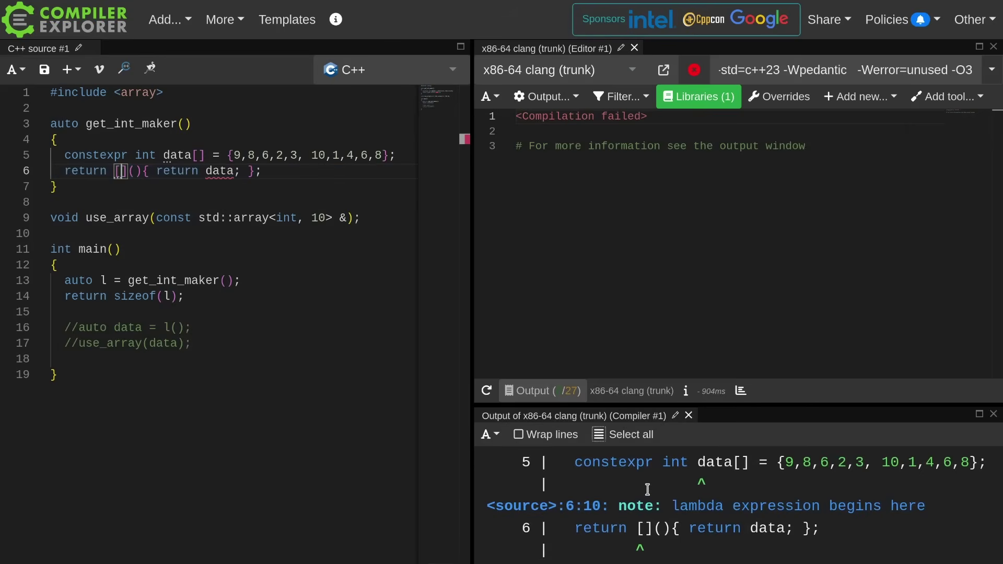
pyautogui.click(628, 70)
pyautogui.click(357, 219)
pyautogui.write('=')
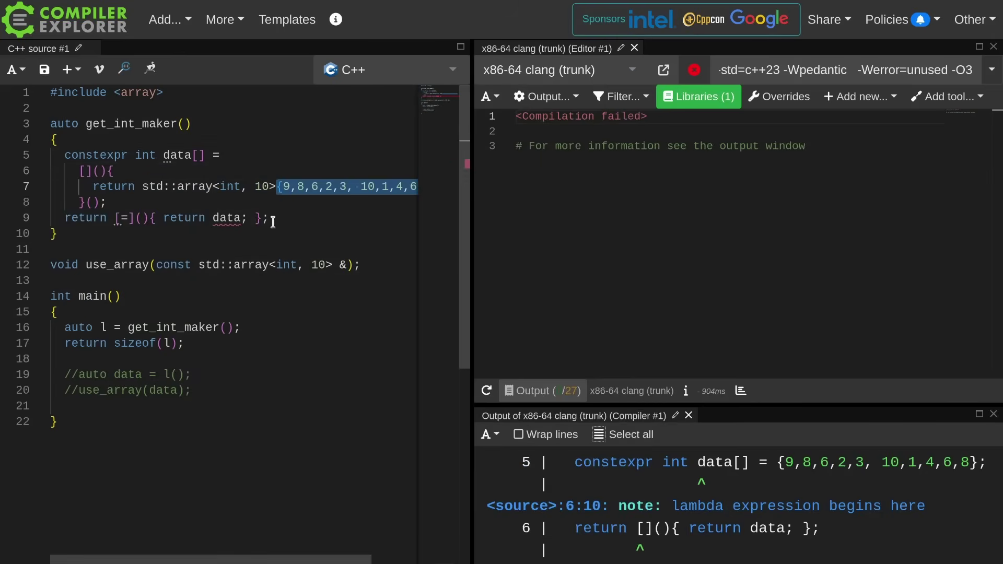
# Switch to x64 msvc v19.latest and select data's initializer through the return line
pyautogui.click(575, 72)
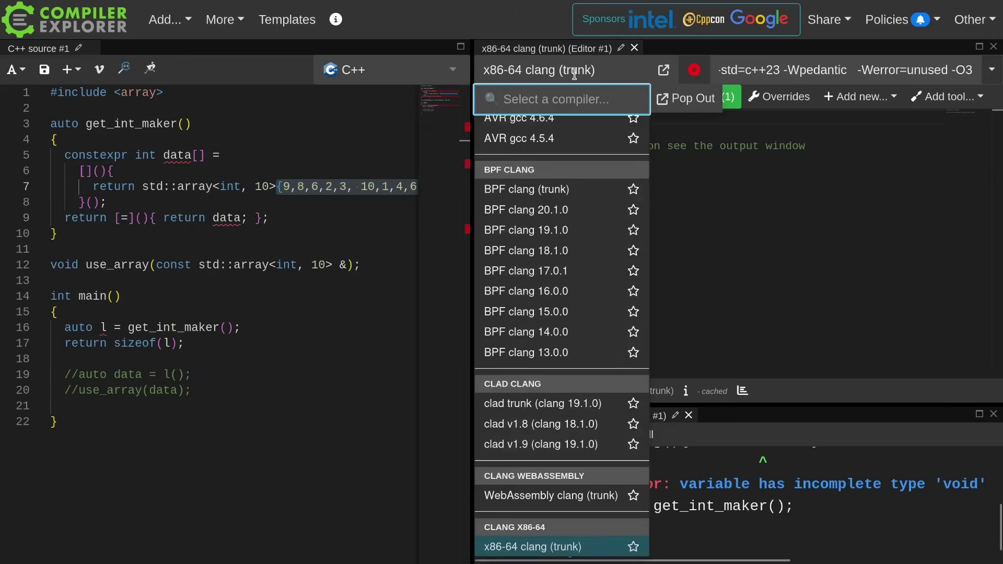
pyautogui.write('msvc')
pyautogui.press('Return')
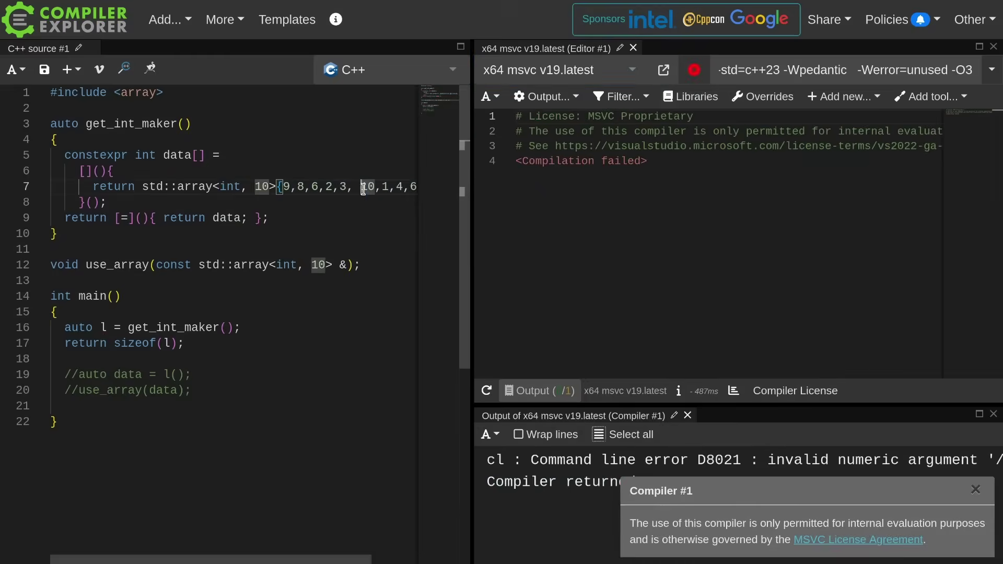
pyautogui.write('/std:c++latest')
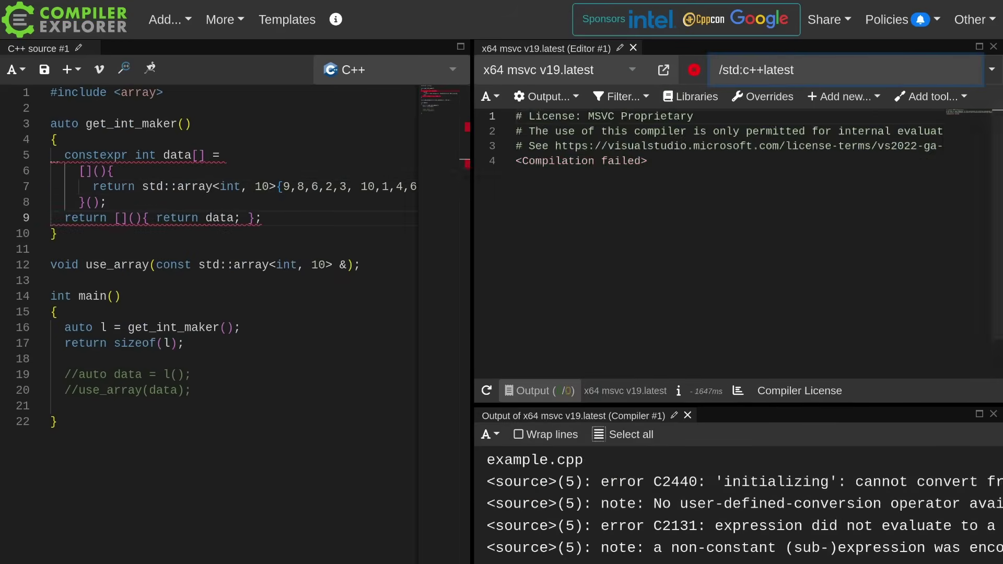
pyautogui.click(213, 265)
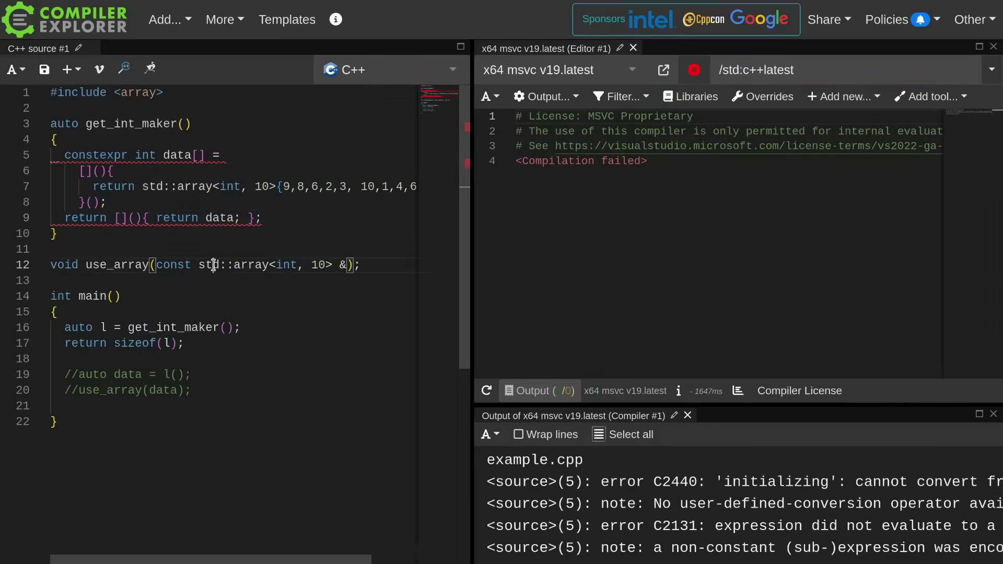
pyautogui.moveTo(160, 157)
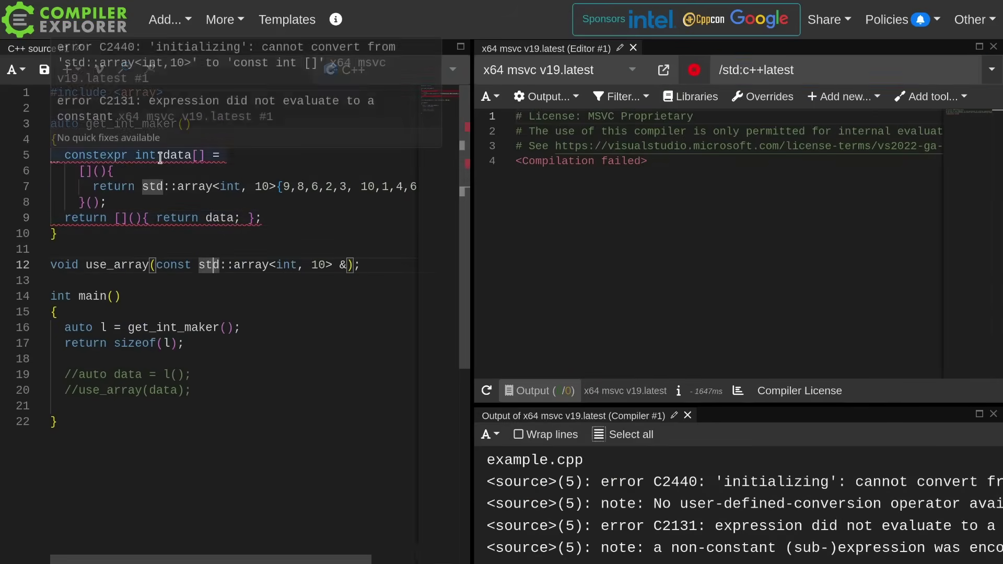
pyautogui.moveTo(163, 155); pyautogui.dragTo(118, 218)
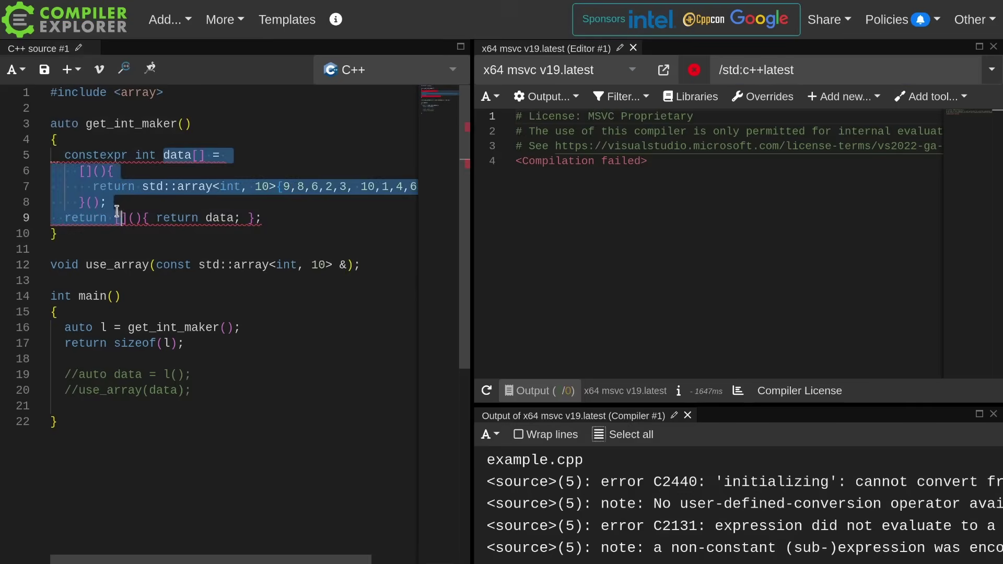